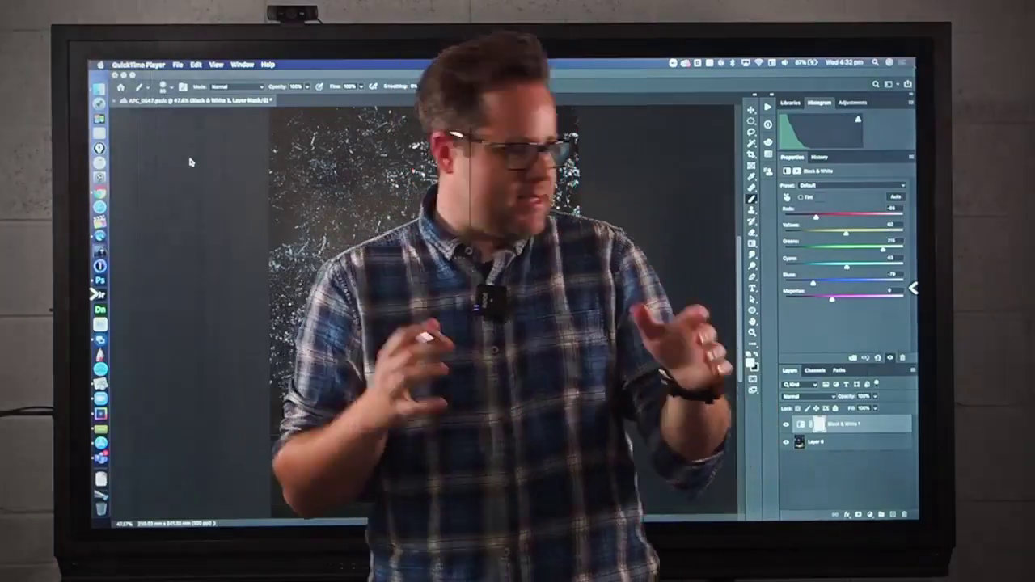
# - Open the display's annotation tools and launch the Timer app over the Photoshop window
pyautogui.click(914, 287)
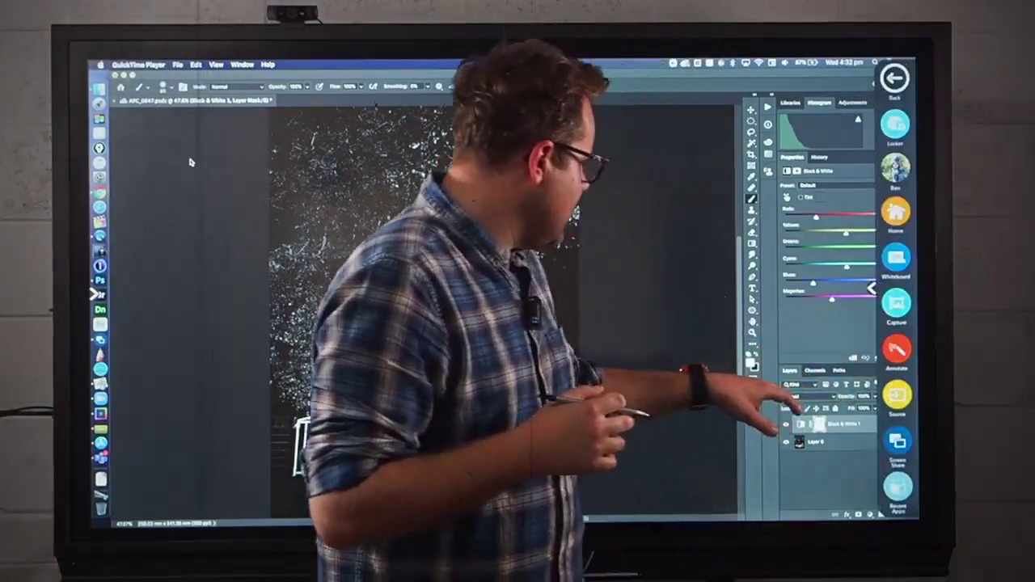
pyautogui.click(896, 350)
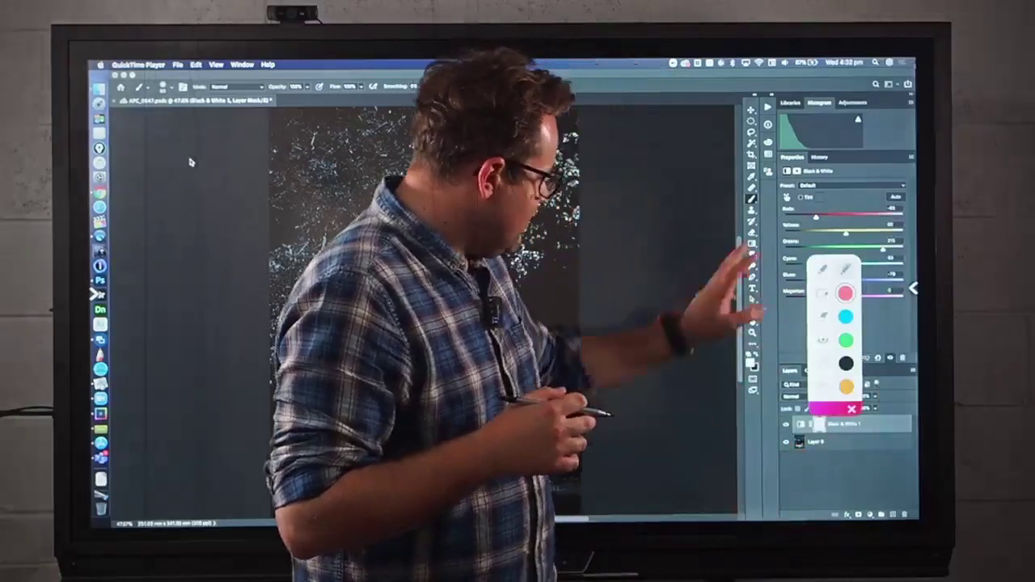
pyautogui.click(913, 288)
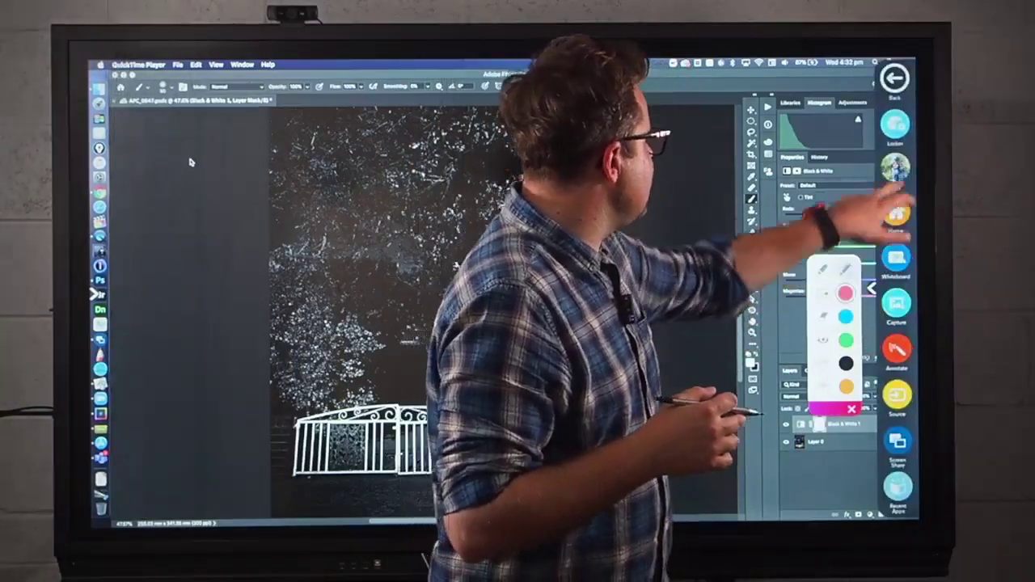
pyautogui.click(900, 126)
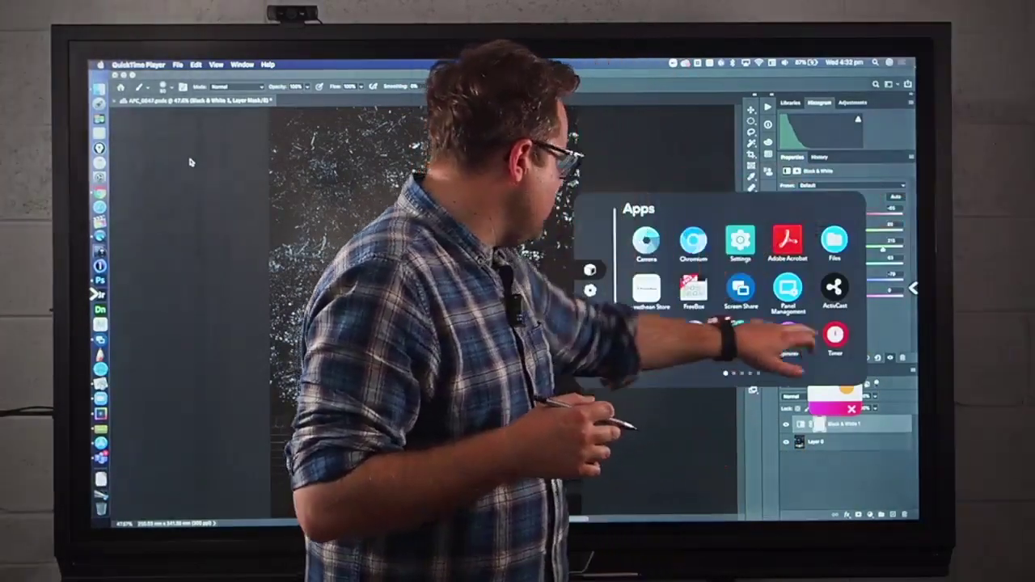
pyautogui.click(870, 368)
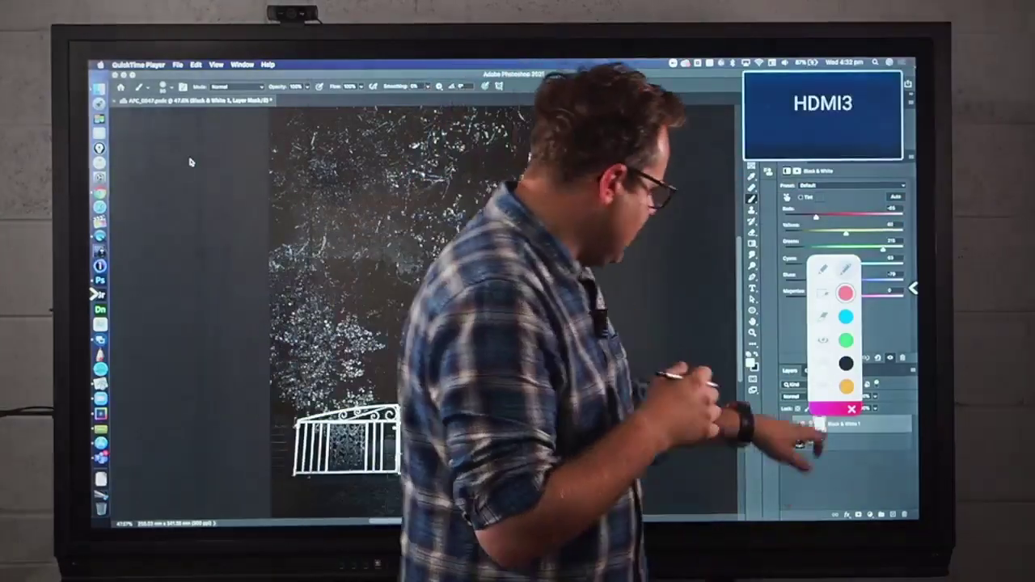
# - Start a countdown of about five minutes and move the timer and the annotation toolbar out of the way
pyautogui.moveTo(833, 409)
pyautogui.mouseDown()
pyautogui.moveTo(800, 408)
pyautogui.moveTo(679, 285)
pyautogui.moveTo(694, 248)
pyautogui.mouseUp()
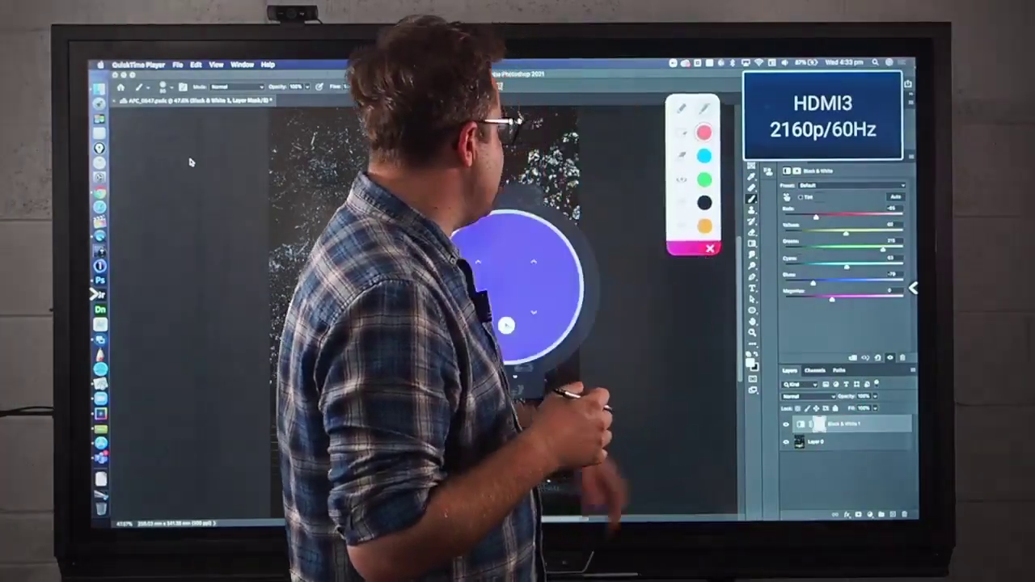
pyautogui.moveTo(506, 376); pyautogui.dragTo(665, 446)
pyautogui.click(668, 396)
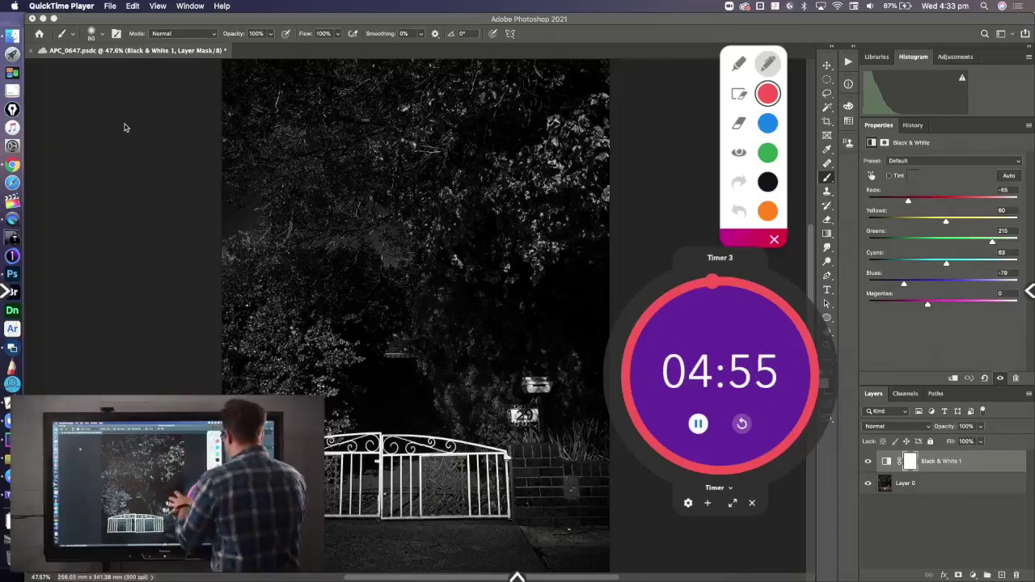
pyautogui.moveTo(715, 488); pyautogui.dragTo(46, 579)
pyautogui.moveTo(744, 241); pyautogui.dragTo(744, 514)
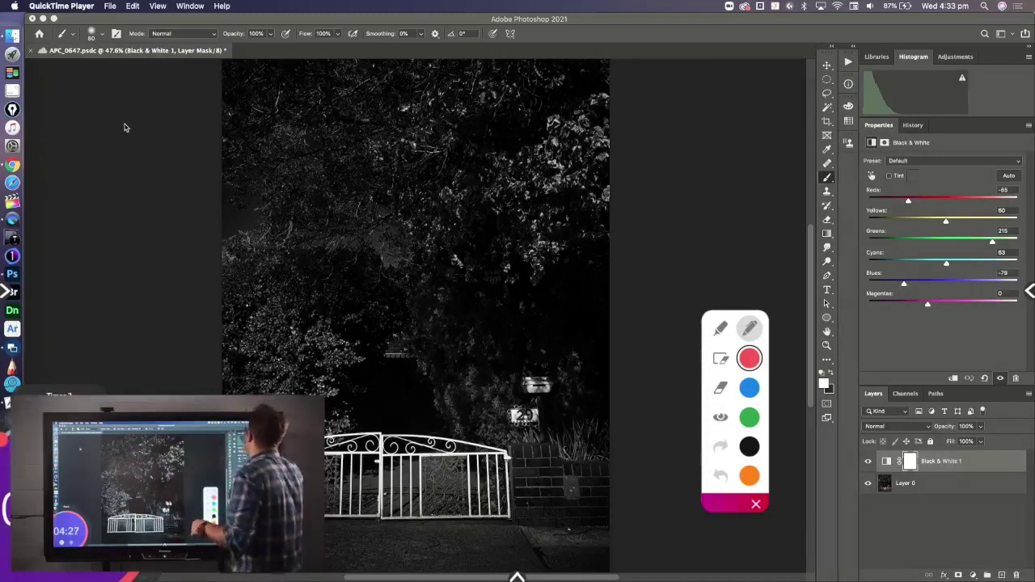
# - Draw three red pen lines from the Histogram, Adjustments and Properties panel titles toward the photo
pyautogui.moveTo(922, 57); pyautogui.dragTo(589, 106)
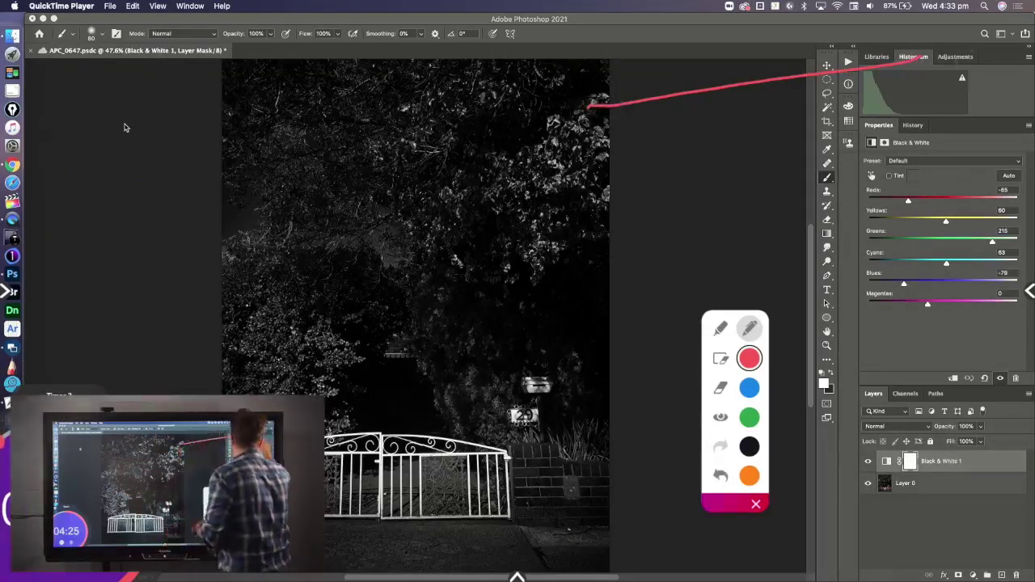
pyautogui.moveTo(962, 74)
pyautogui.mouseDown()
pyautogui.moveTo(701, 207)
pyautogui.moveTo(589, 285)
pyautogui.mouseUp()
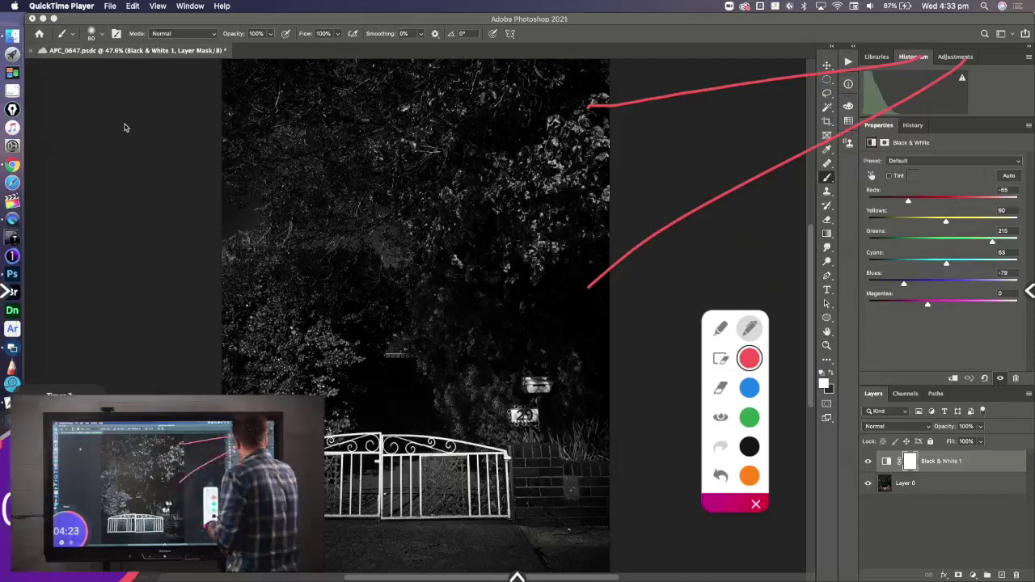
pyautogui.moveTo(878, 131); pyautogui.dragTo(627, 296)
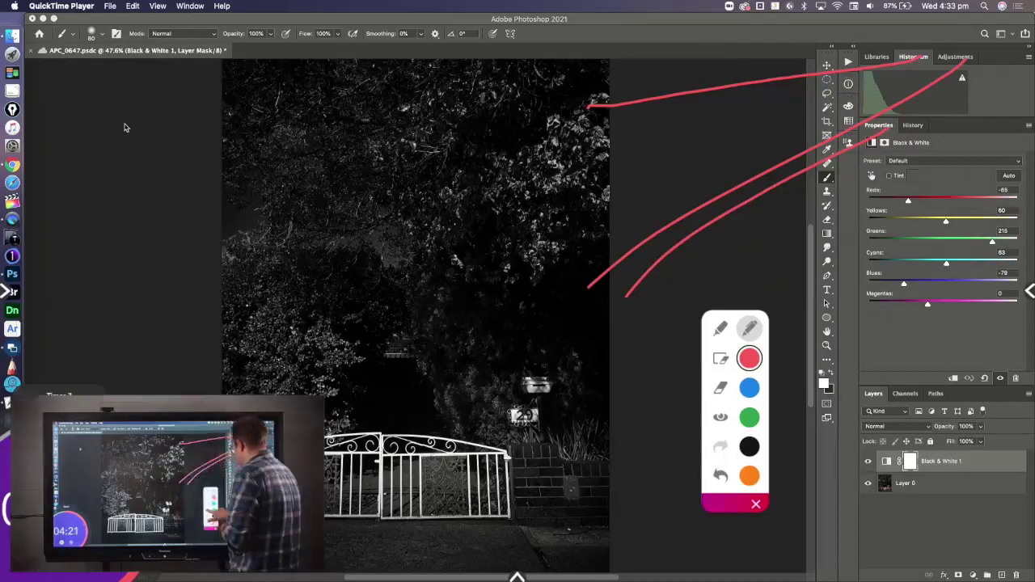
# - Hide the annotations, detach the Histogram, Adjustments and Libraries panels, and dock Histogram and Libraries together along the workspace's left edge
pyautogui.click(721, 416)
pyautogui.moveTo(917, 61)
pyautogui.mouseDown()
pyautogui.moveTo(501, 203)
pyautogui.moveTo(535, 176)
pyautogui.mouseUp()
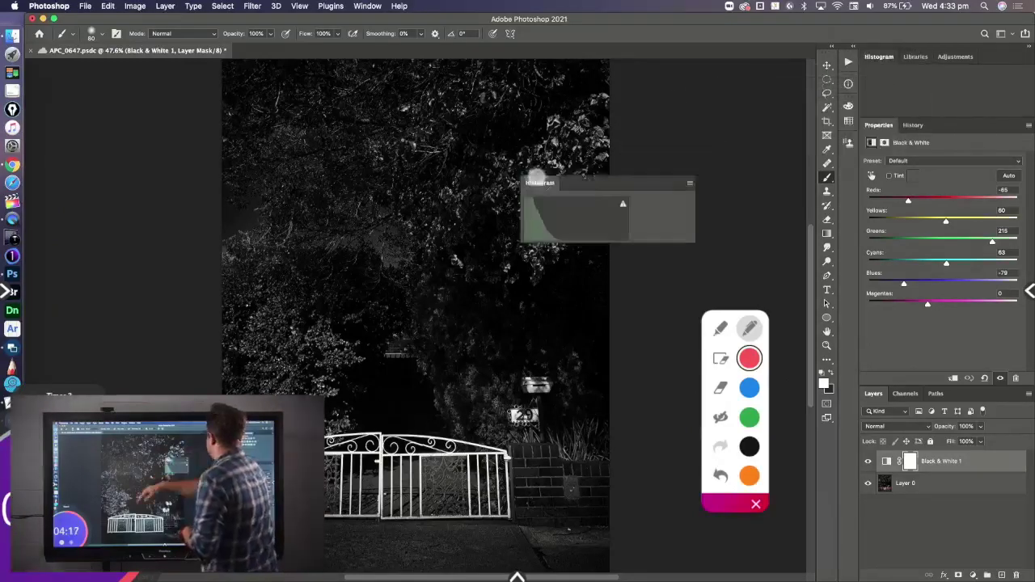
pyautogui.moveTo(917, 57); pyautogui.dragTo(317, 365)
pyautogui.moveTo(876, 56); pyautogui.dragTo(498, 316)
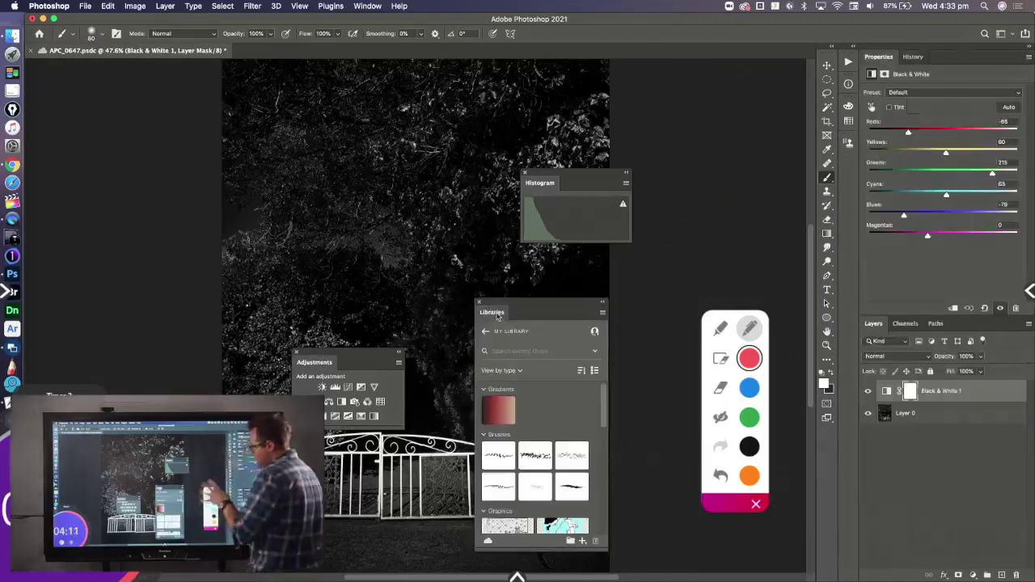
pyautogui.moveTo(540, 183); pyautogui.dragTo(27, 276)
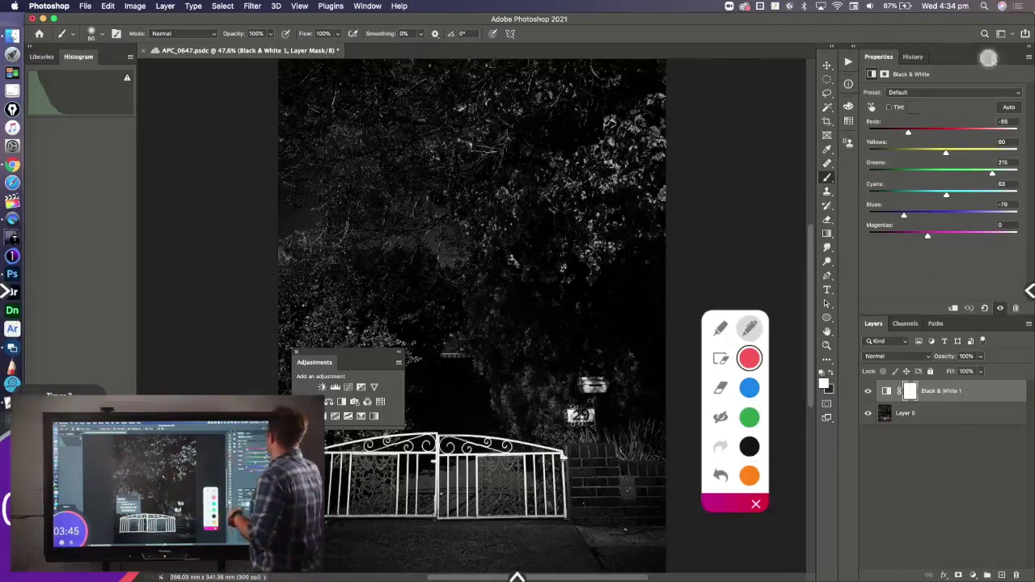
# - Clear the red pen lines and outline the workspace switcher with a red box
pyautogui.click(715, 422)
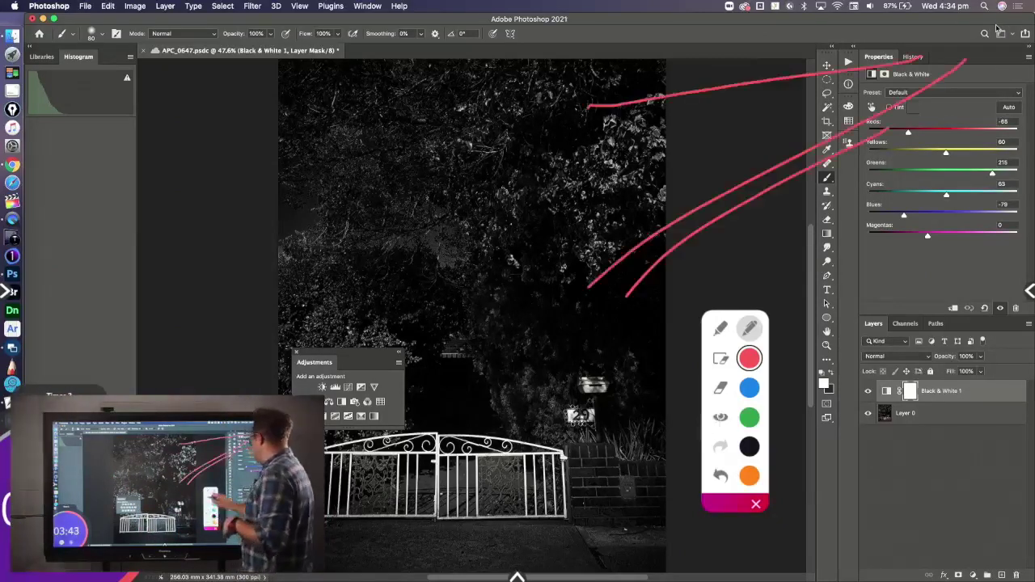
pyautogui.click(721, 359)
pyautogui.moveTo(1000, 24)
pyautogui.mouseDown()
pyautogui.moveTo(1013, 51)
pyautogui.moveTo(964, 29)
pyautogui.mouseUp()
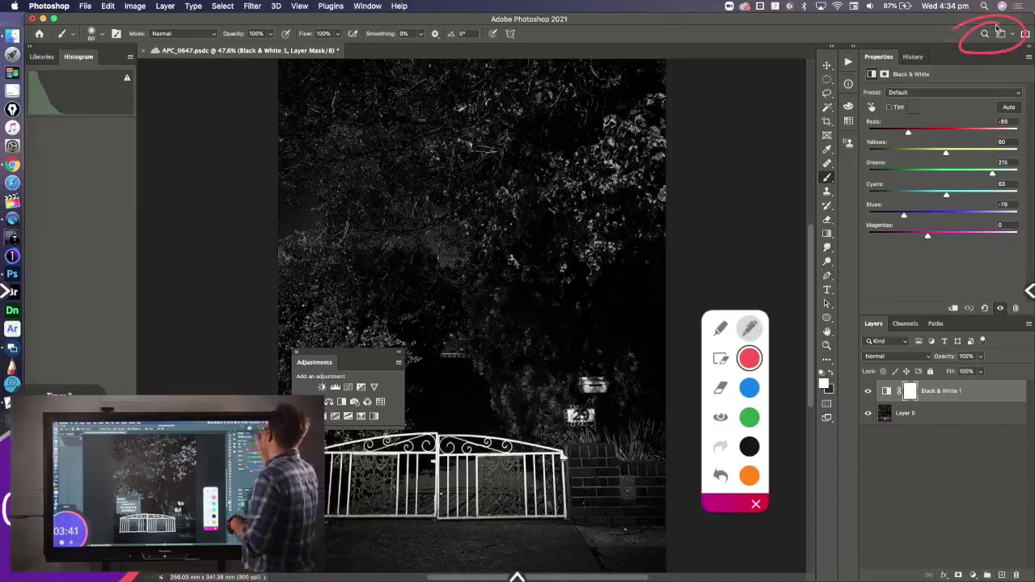
pyautogui.moveTo(883, 30); pyautogui.dragTo(961, 35)
pyautogui.moveTo(929, 23)
pyautogui.mouseDown()
pyautogui.moveTo(944, 28)
pyautogui.moveTo(937, 48)
pyautogui.mouseUp()
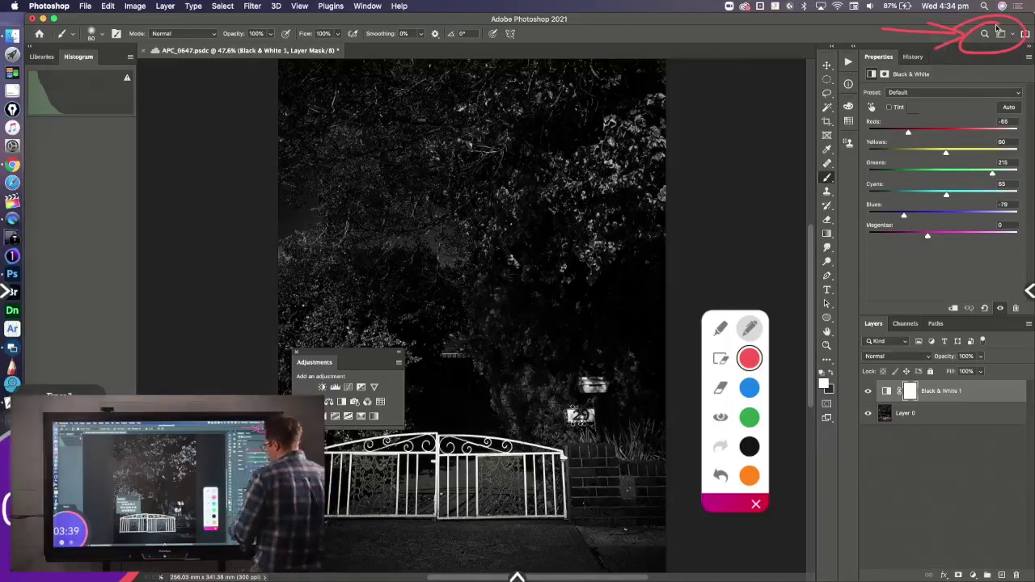
pyautogui.click(721, 358)
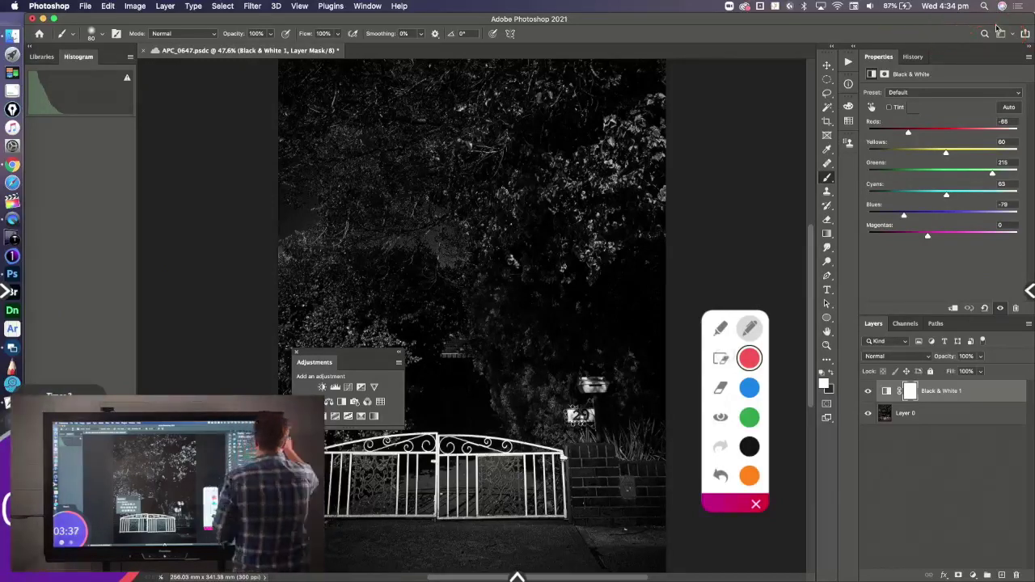
pyautogui.moveTo(998, 28)
pyautogui.mouseDown()
pyautogui.moveTo(997, 50)
pyautogui.moveTo(1013, 34)
pyautogui.moveTo(998, 29)
pyautogui.mouseUp()
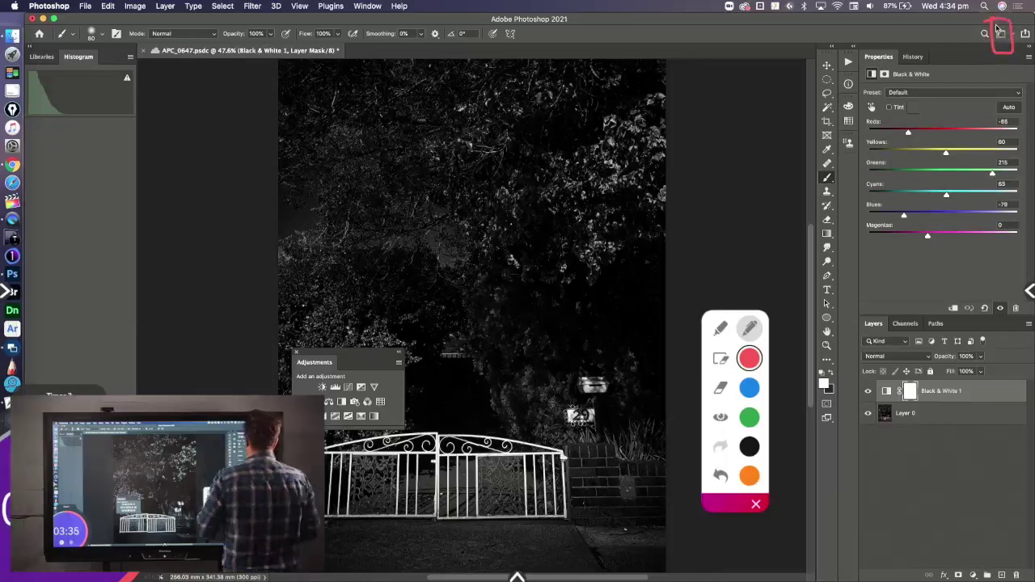
# - Hide the annotations and switch the workspace to Photography
pyautogui.click(721, 417)
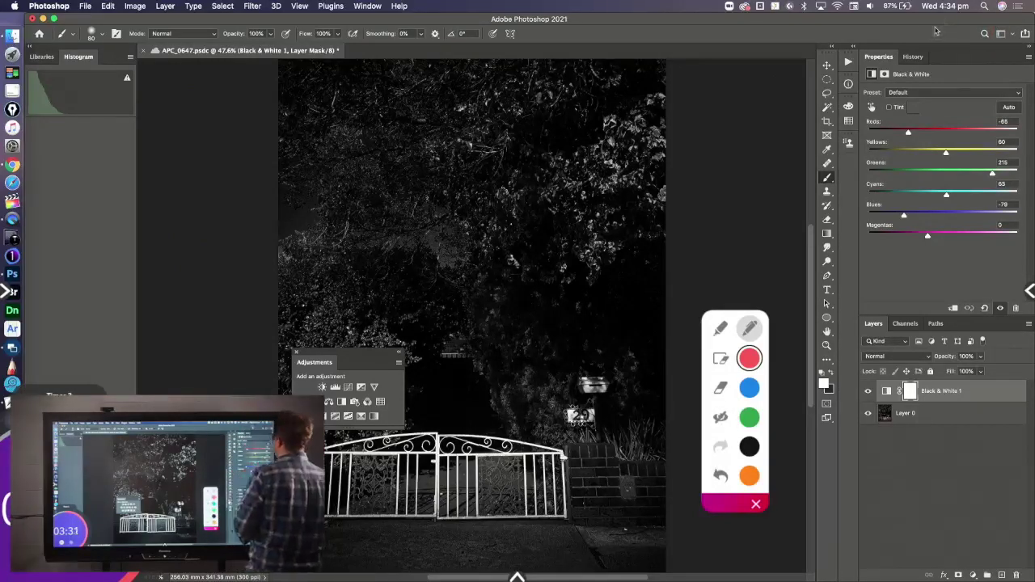
pyautogui.click(1001, 33)
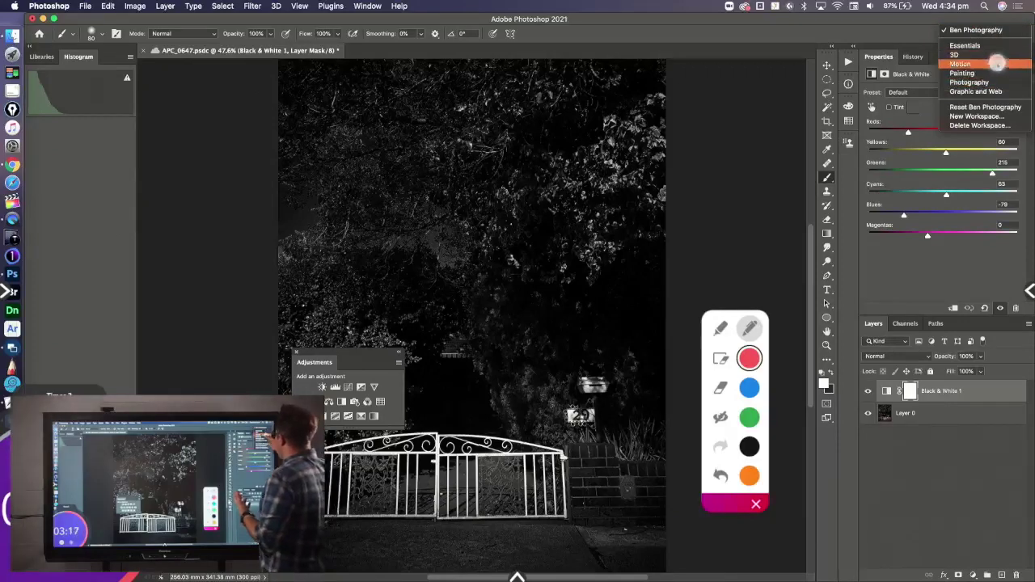
pyautogui.click(999, 83)
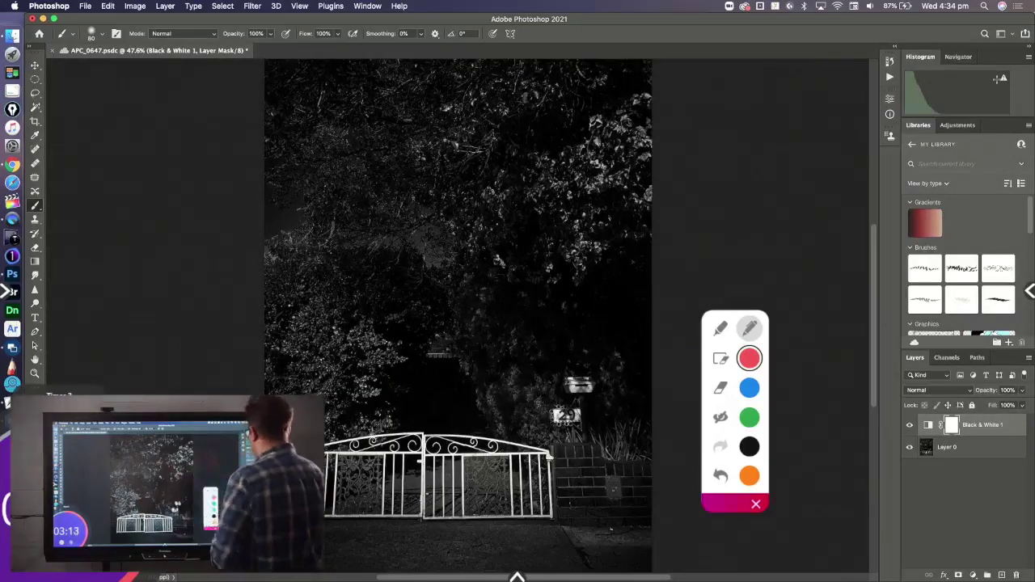
# - Show the annotations again and mark the panel area, the tools column and the options bar with the pink highlighter
pyautogui.moveTo(735, 503); pyautogui.dragTo(782, 412)
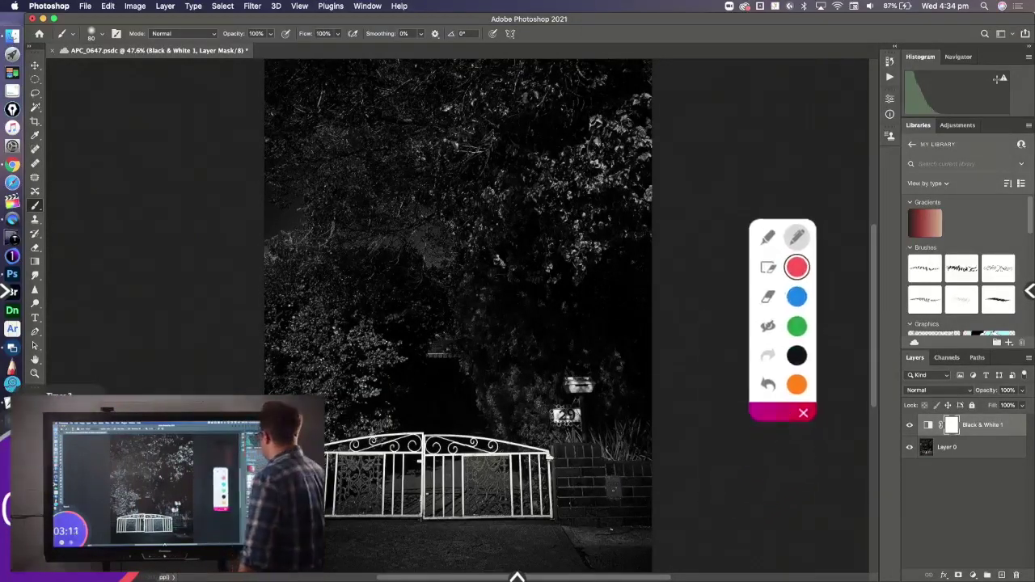
pyautogui.click(767, 237)
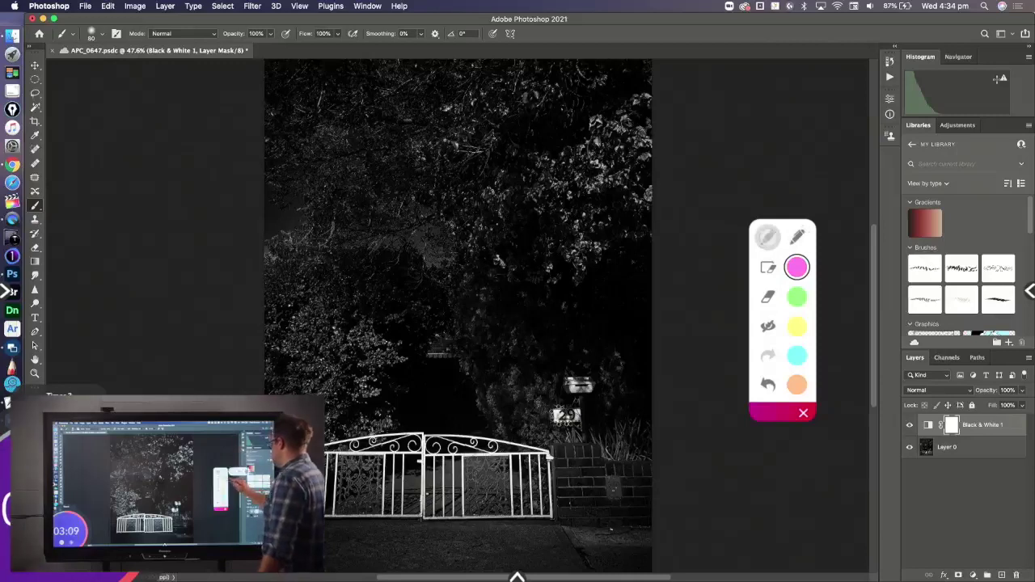
pyautogui.click(767, 237)
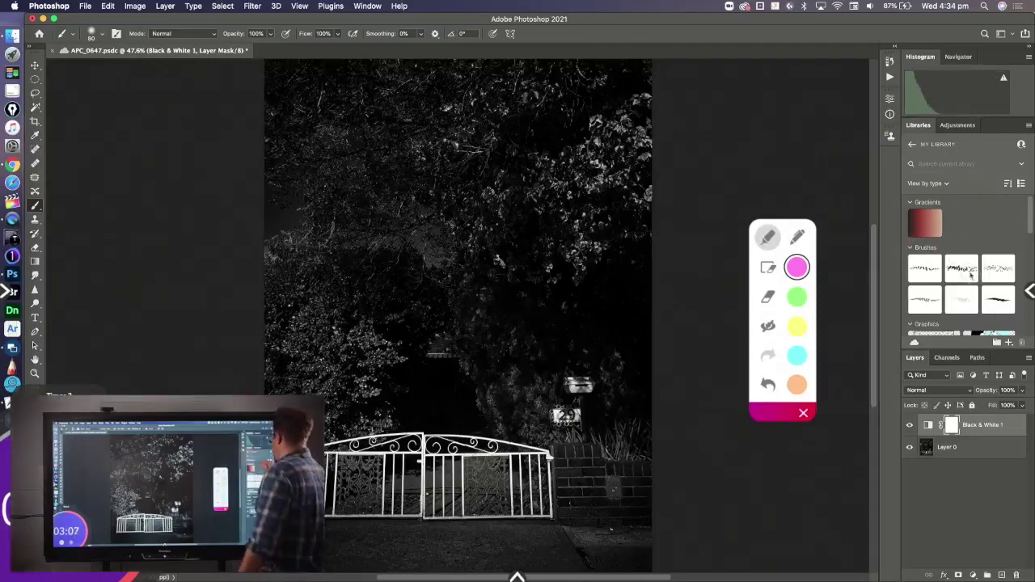
pyautogui.click(768, 327)
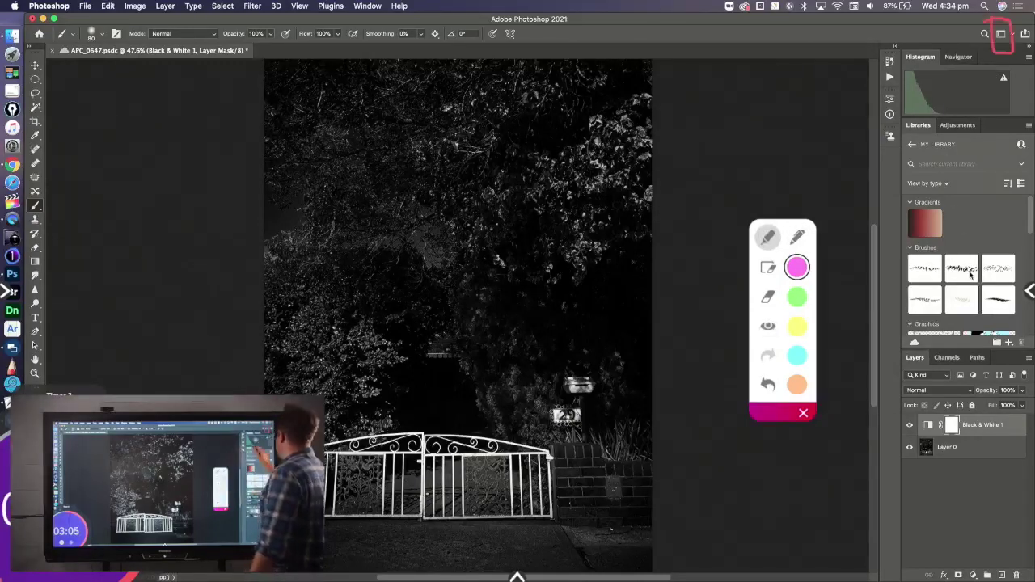
pyautogui.moveTo(967, 81)
pyautogui.mouseDown()
pyautogui.moveTo(948, 191)
pyautogui.moveTo(1001, 340)
pyautogui.moveTo(996, 538)
pyautogui.mouseUp()
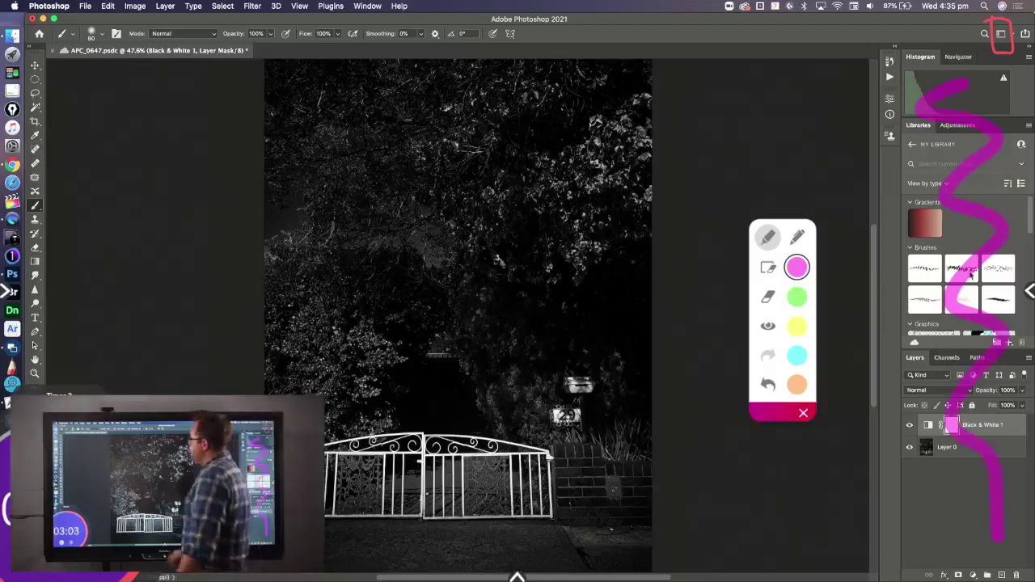
pyautogui.moveTo(61, 37); pyautogui.dragTo(12, 192)
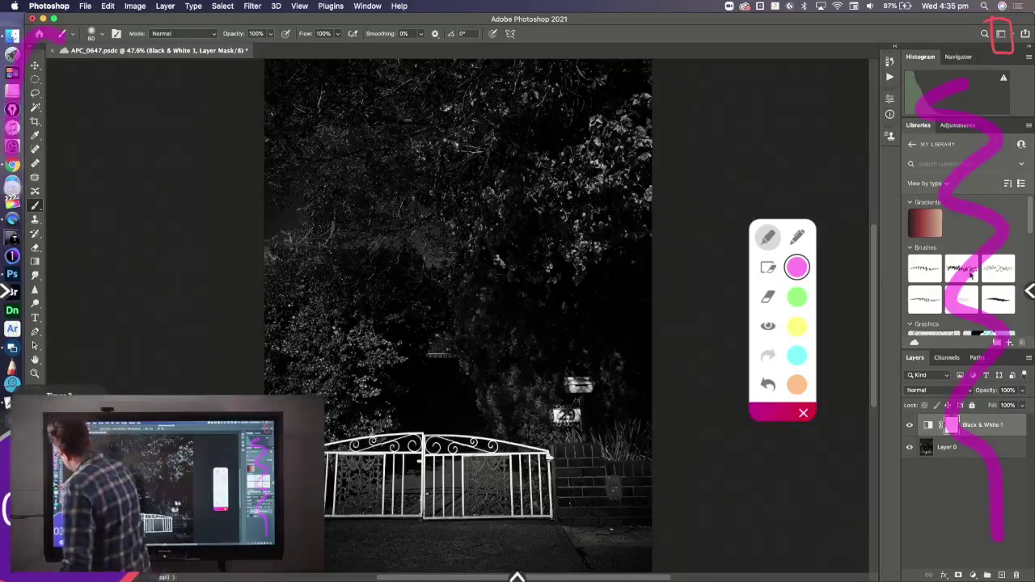
pyautogui.moveTo(111, 390); pyautogui.dragTo(85, 51)
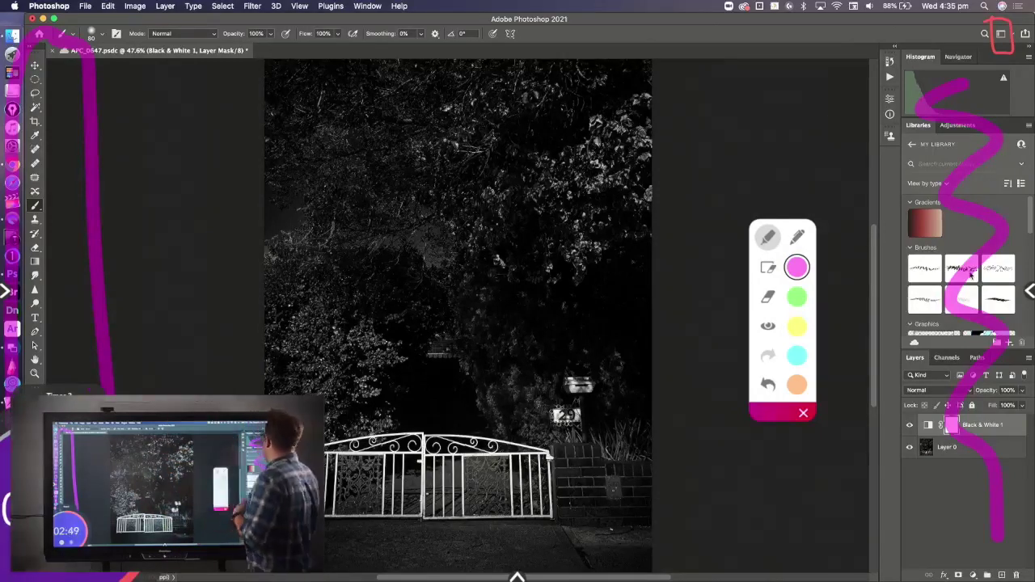
pyautogui.moveTo(1011, 121)
pyautogui.mouseDown()
pyautogui.moveTo(1014, 422)
pyautogui.moveTo(931, 478)
pyautogui.moveTo(878, 361)
pyautogui.moveTo(888, 99)
pyautogui.moveTo(913, 76)
pyautogui.moveTo(1005, 77)
pyautogui.mouseUp()
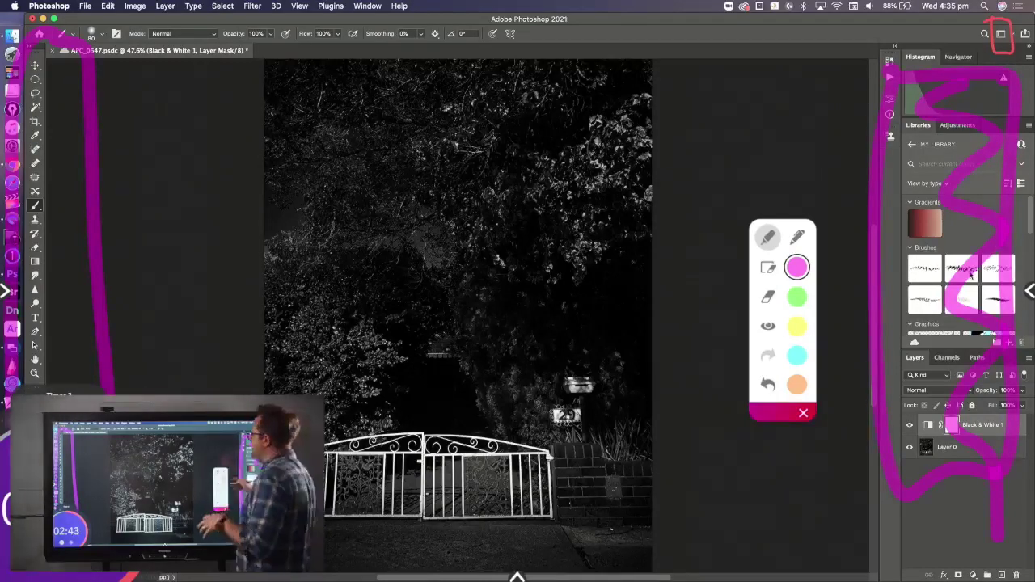
pyautogui.moveTo(639, 32)
pyautogui.mouseDown()
pyautogui.moveTo(485, 15)
pyautogui.moveTo(73, 12)
pyautogui.moveTo(37, 40)
pyautogui.mouseUp()
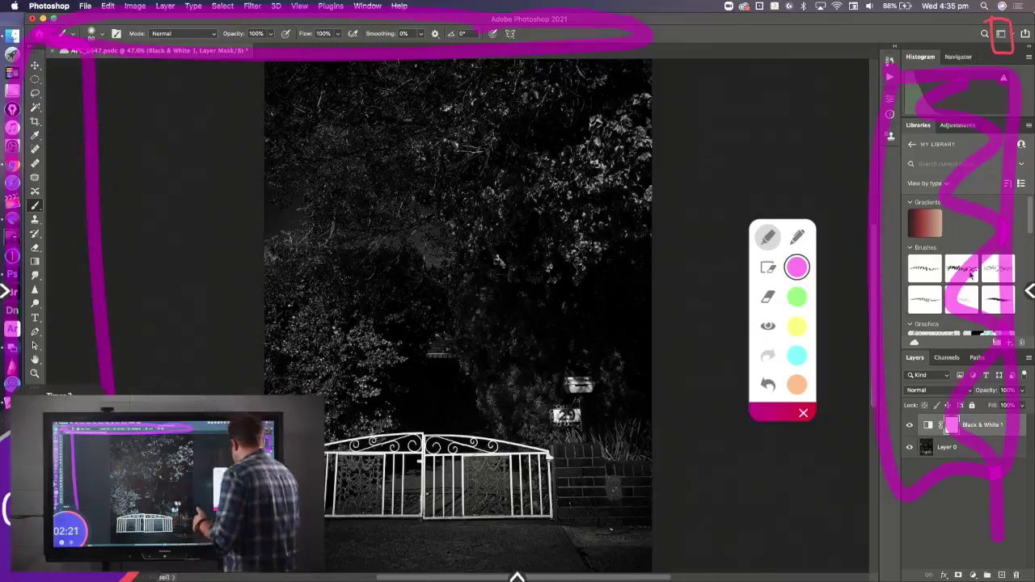
# - Close the annotation toolbar and bring the timer back into full view beside the photo
pyautogui.click(803, 414)
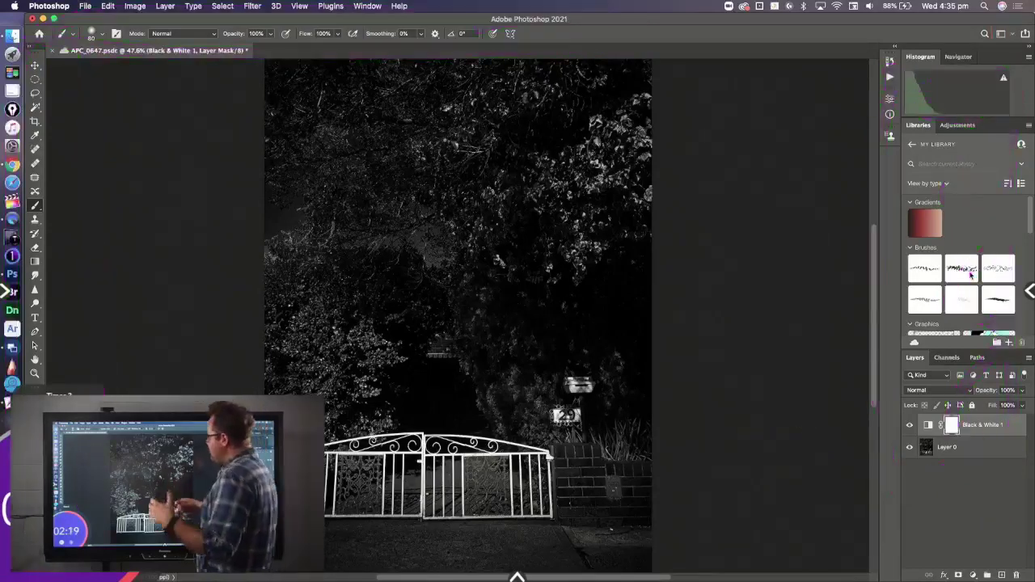
pyautogui.moveTo(95, 397); pyautogui.dragTo(775, 100)
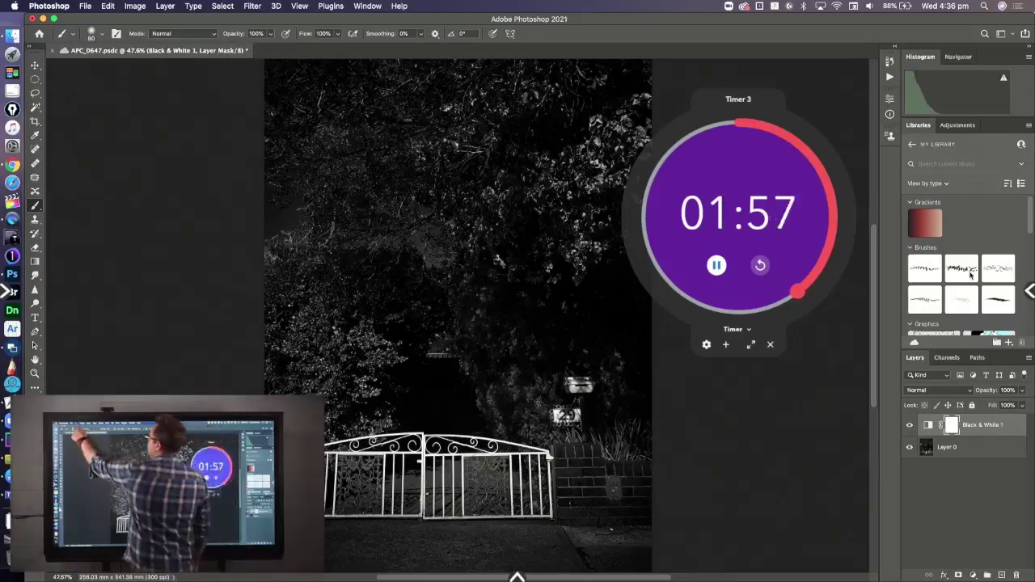
pyautogui.click(108, 6)
pyautogui.click(108, 6)
pyautogui.click(108, 6)
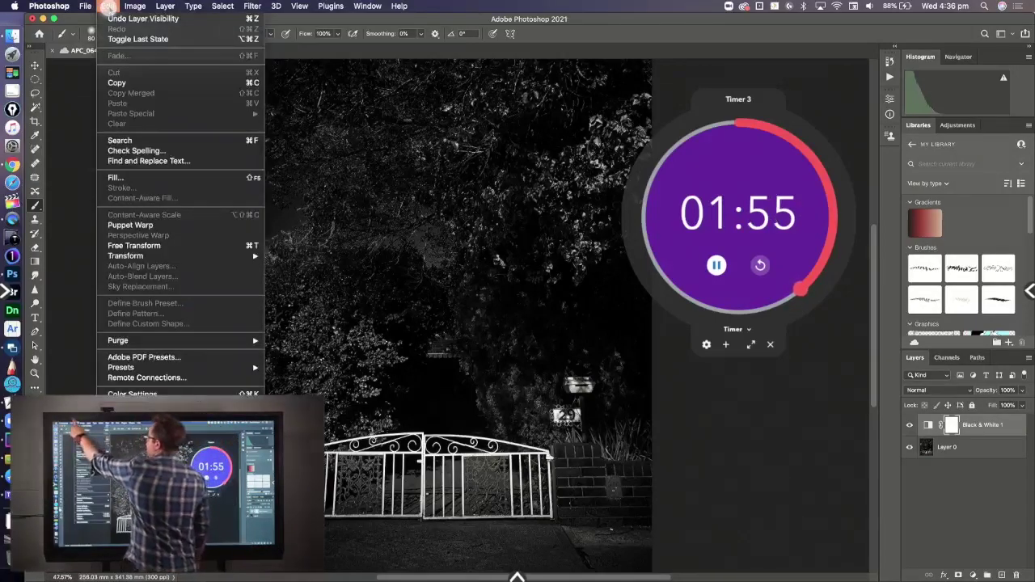
pyautogui.click(48, 6)
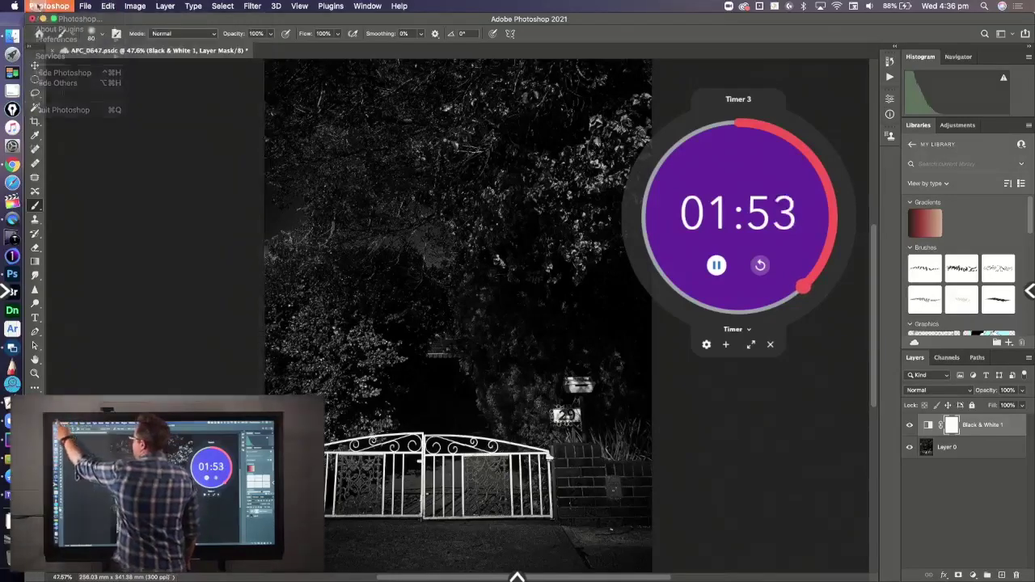
# - Open the General preferences and move the dialog closer to the middle of the image
pyautogui.click(49, 6)
pyautogui.click(49, 7)
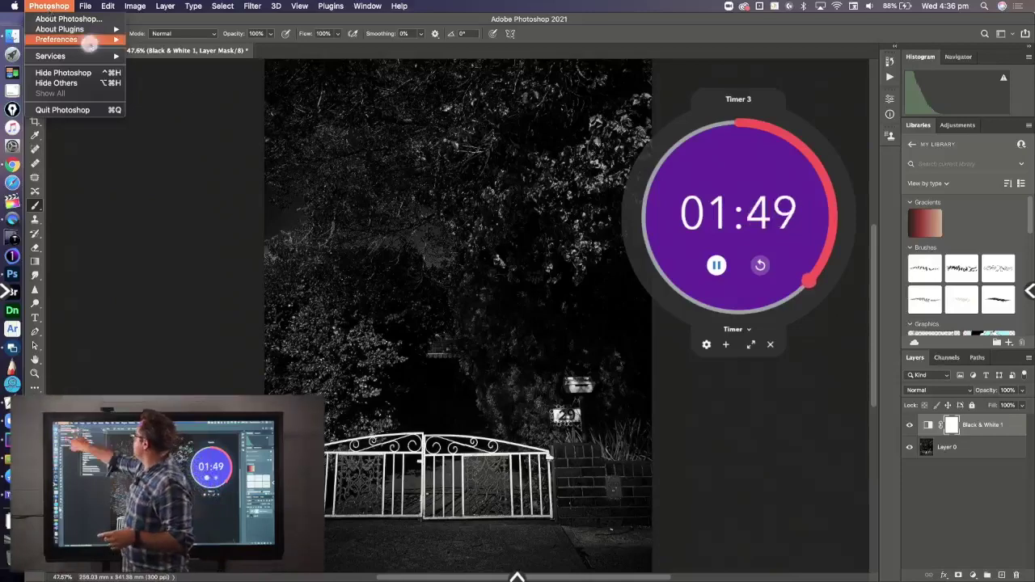
pyautogui.moveTo(90, 41)
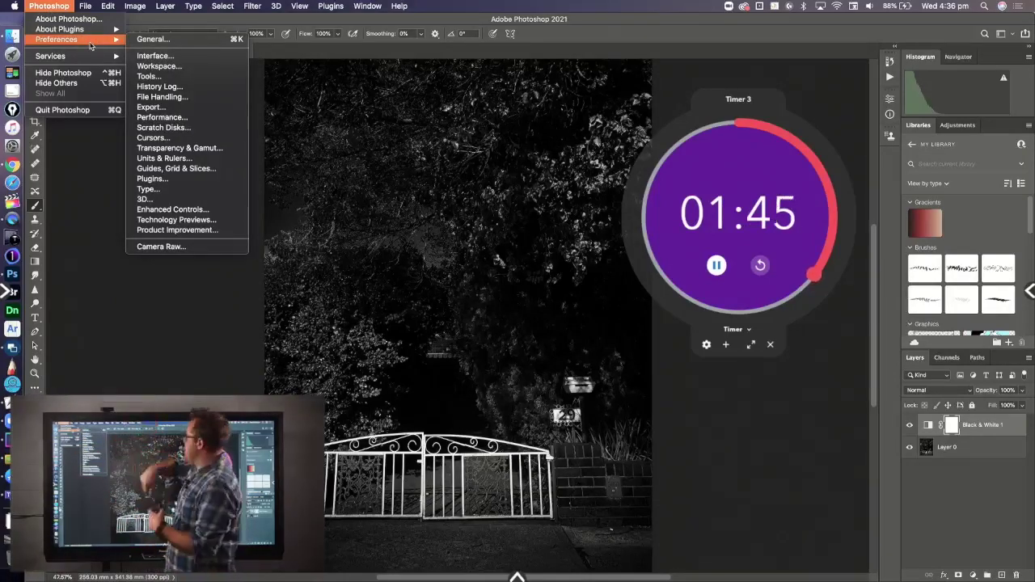
pyautogui.click(194, 39)
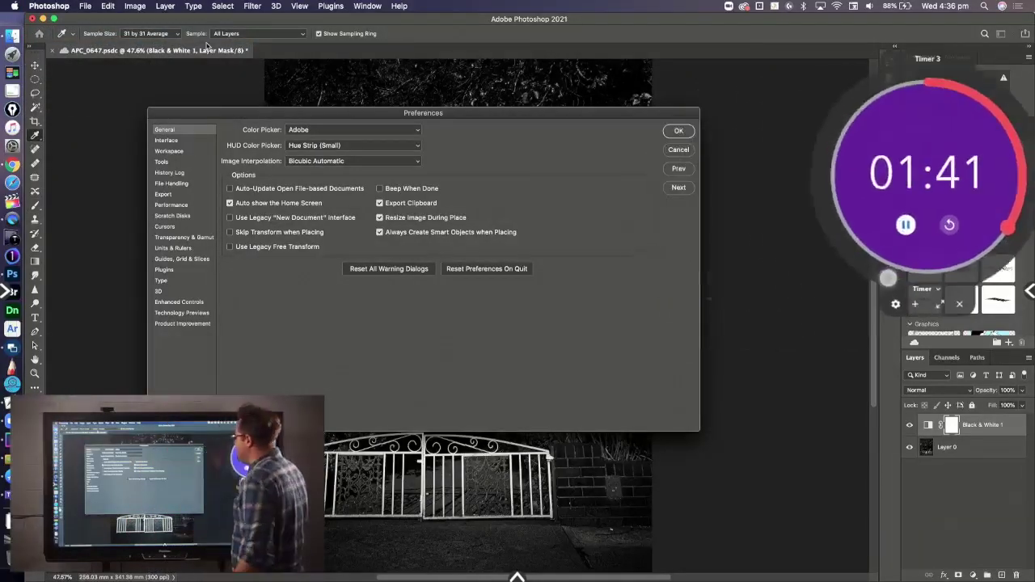
pyautogui.moveTo(556, 113); pyautogui.dragTo(626, 107)
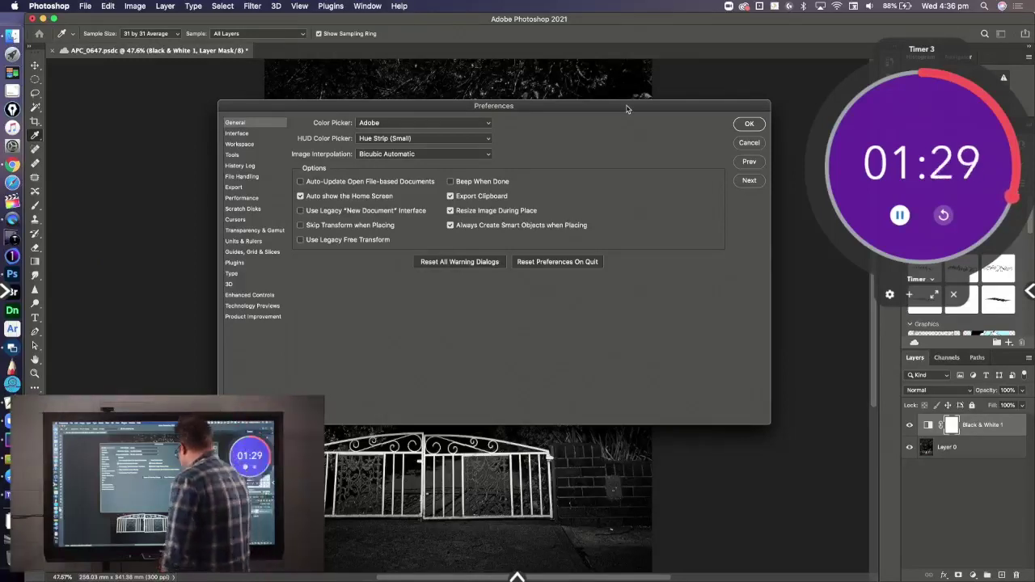
# - Annotate the General preferences with the pink highlighter, marking Always Create Smart Objects when Placing, Auto show the Home Screen and Beep When Done
pyautogui.click(518, 577)
pyautogui.click(580, 544)
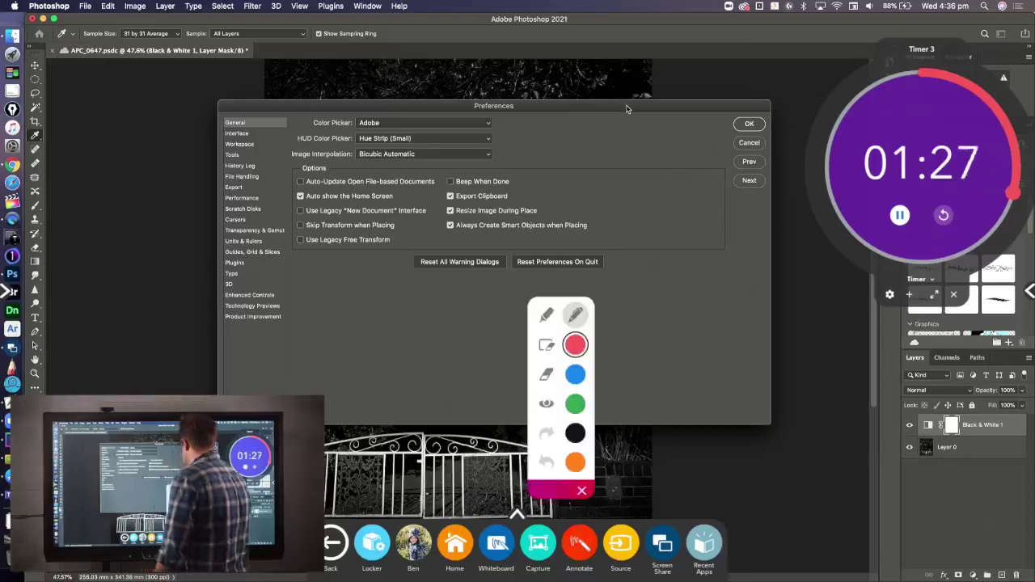
pyautogui.click(546, 314)
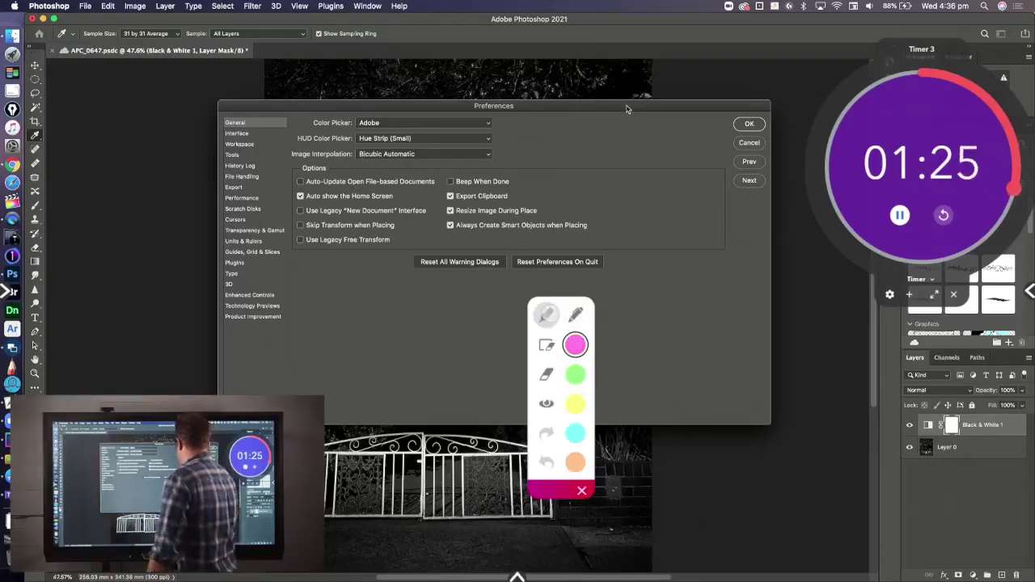
pyautogui.click(546, 314)
pyautogui.click(685, 313)
pyautogui.moveTo(633, 231); pyautogui.dragTo(437, 229)
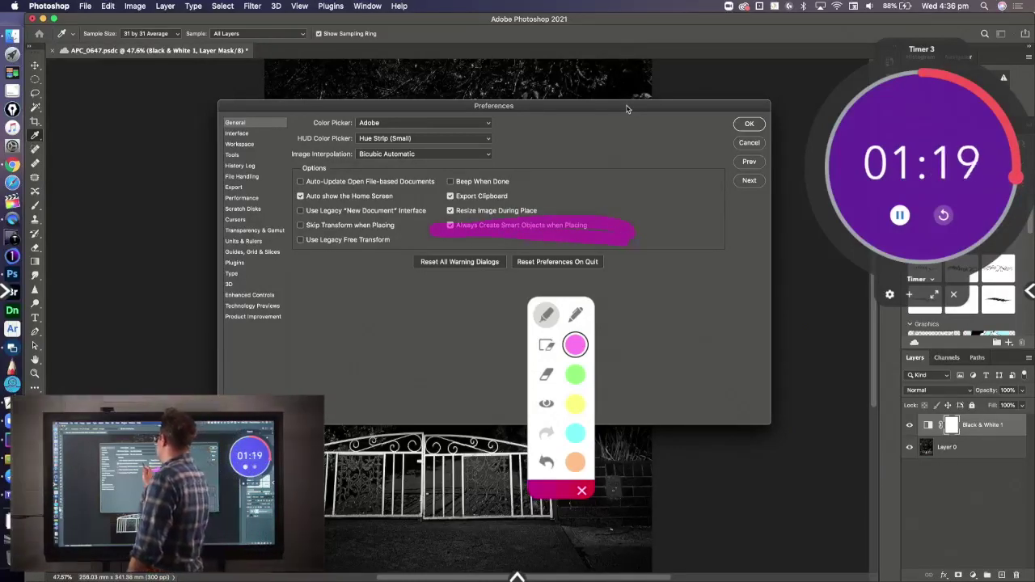
pyautogui.moveTo(409, 196); pyautogui.dragTo(297, 196)
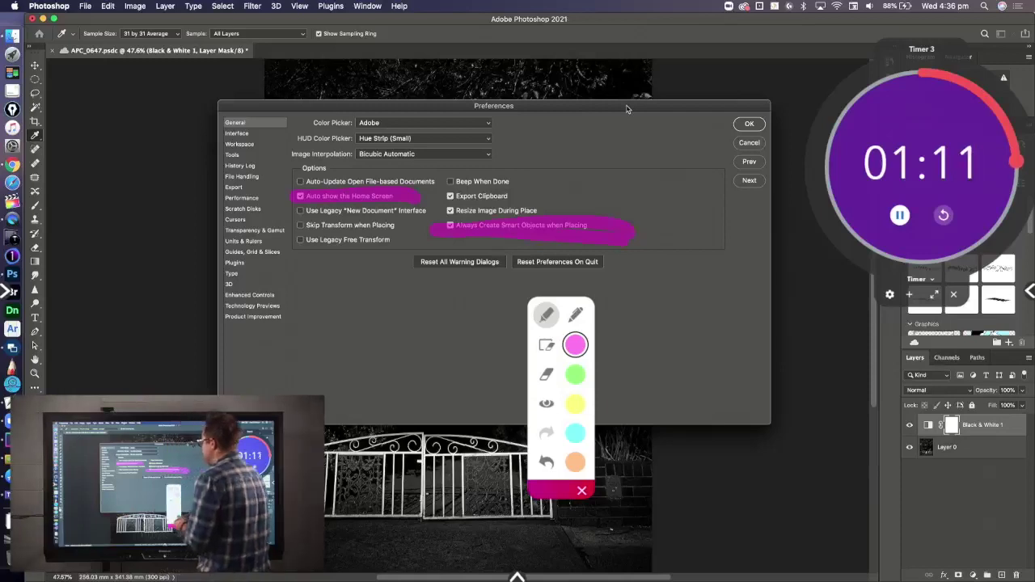
pyautogui.moveTo(449, 177)
pyautogui.mouseDown()
pyautogui.moveTo(482, 177)
pyautogui.moveTo(449, 175)
pyautogui.mouseUp()
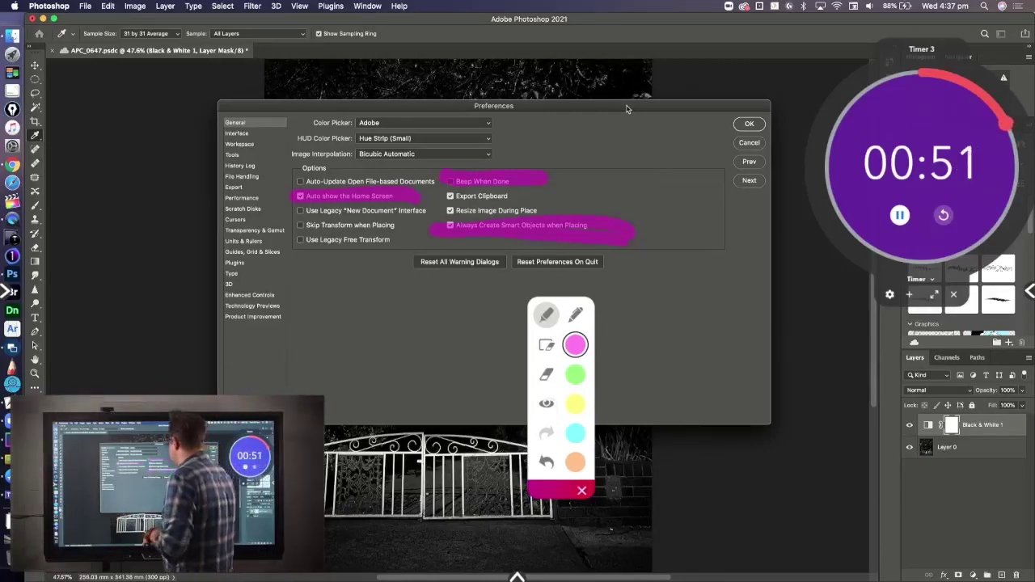
# - Go through the Interface and Workspace preferences, clearing the old highlights and marking Large Tabs in pink on the Workspace page
pyautogui.click(243, 133)
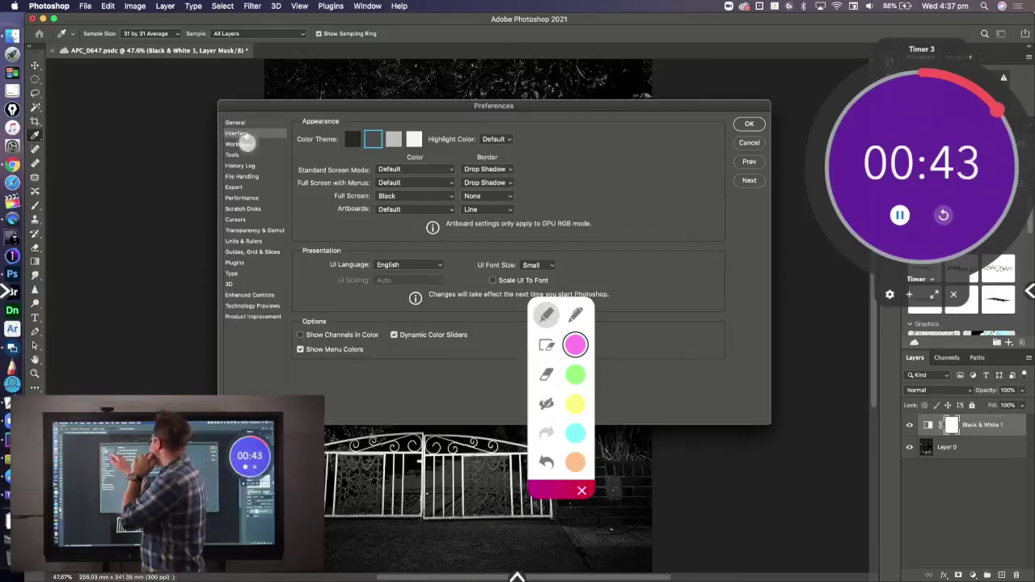
pyautogui.click(246, 144)
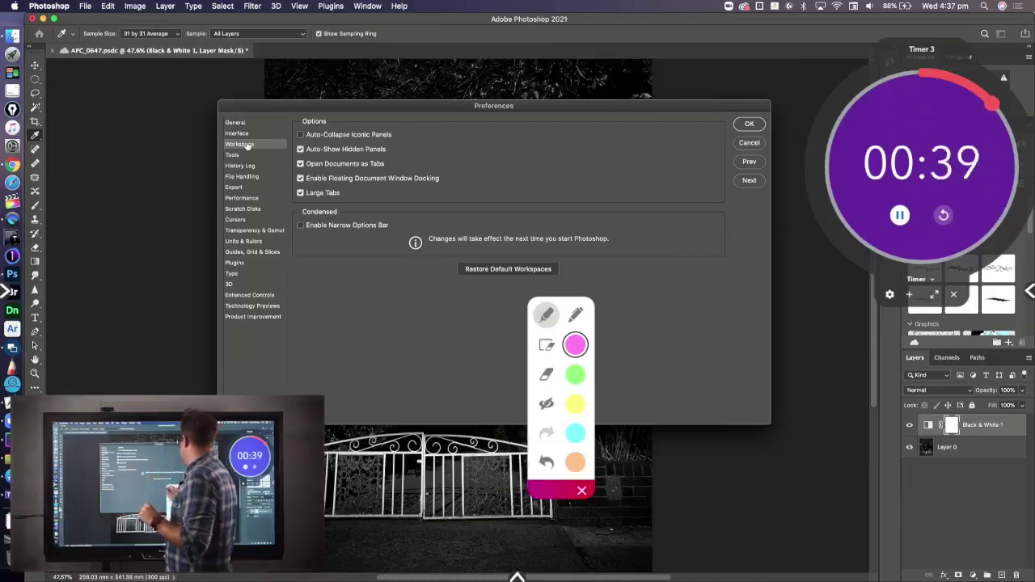
pyautogui.click(547, 402)
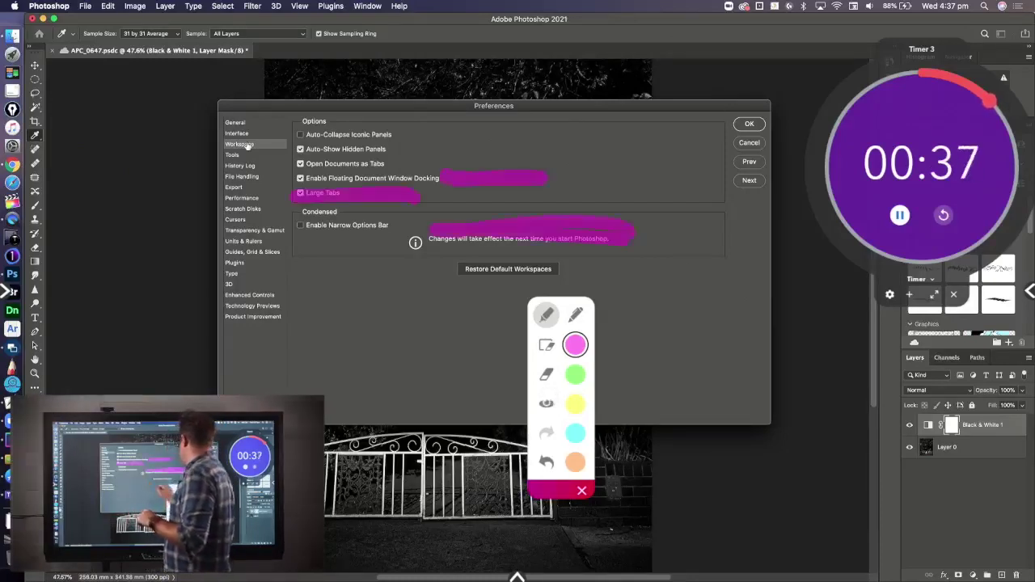
pyautogui.click(547, 344)
pyautogui.moveTo(356, 194)
pyautogui.mouseDown()
pyautogui.moveTo(305, 195)
pyautogui.moveTo(355, 194)
pyautogui.mouseUp()
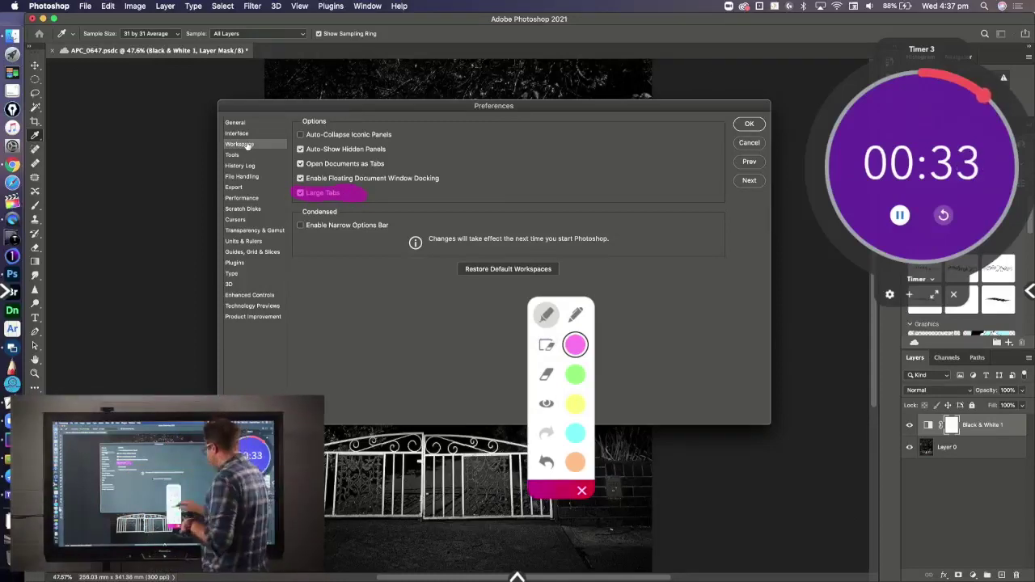
# - Hide the annotations and set Photoshop's memory usage to 9982 MB (71%) in the Performance preferences
pyautogui.click(547, 403)
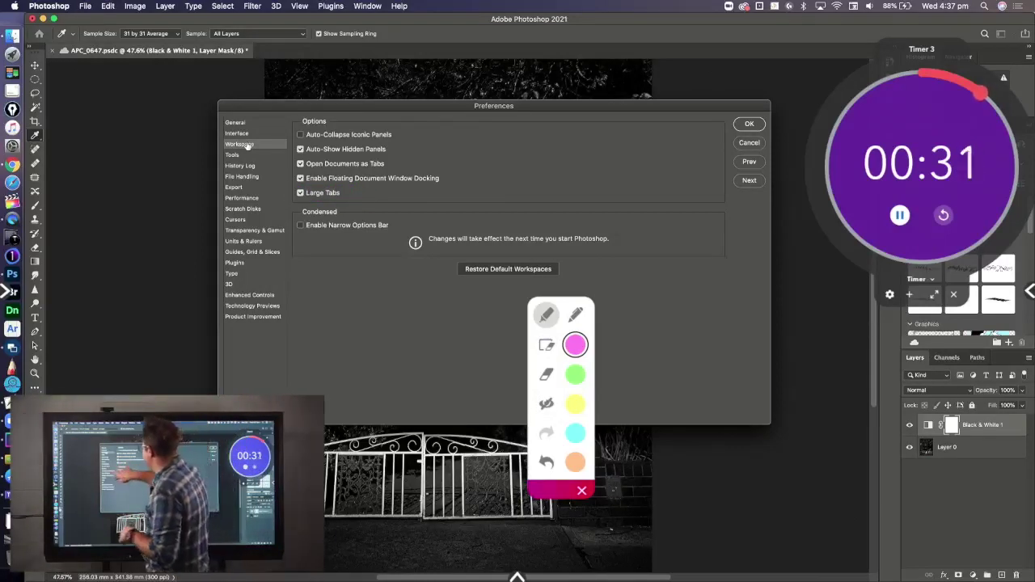
pyautogui.click(251, 199)
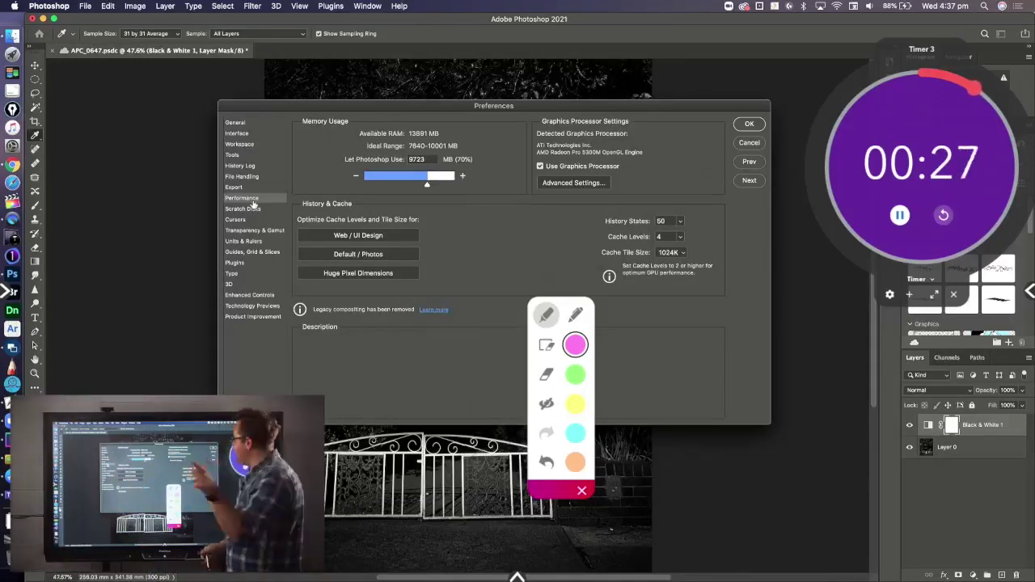
pyautogui.moveTo(428, 183)
pyautogui.mouseDown()
pyautogui.moveTo(362, 186)
pyautogui.moveTo(430, 202)
pyautogui.mouseUp()
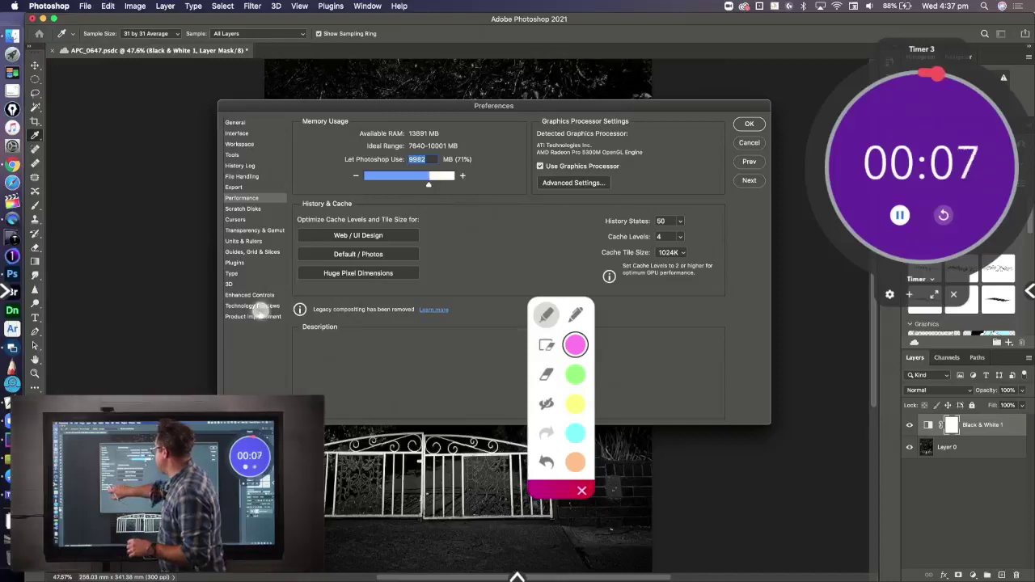
# - Highlight Enable Preserve Details 2.0 Upscale in the Technology Previews preferences, and close the timer and the annotation toolbar
pyautogui.click(260, 306)
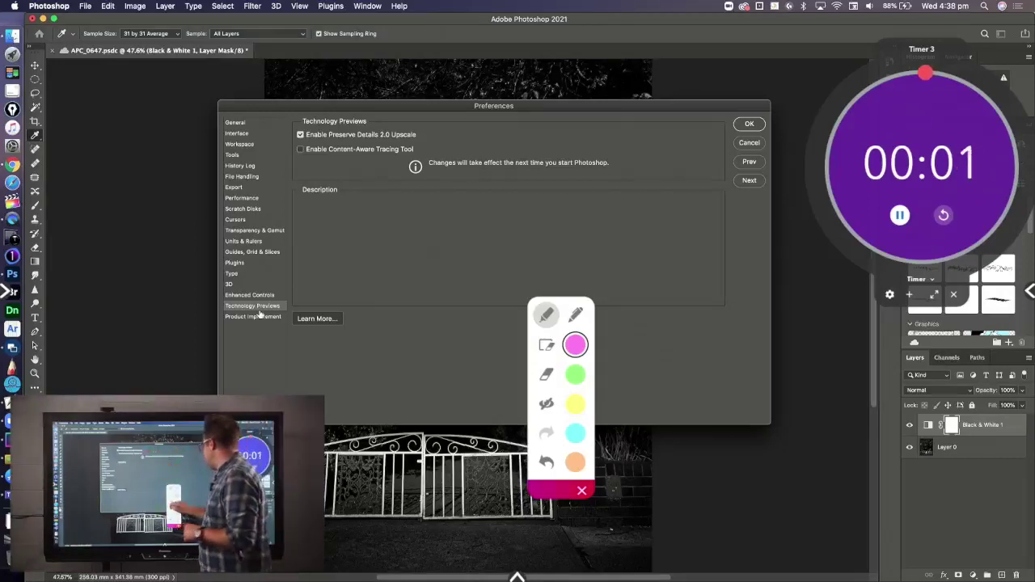
pyautogui.moveTo(296, 189); pyautogui.dragTo(364, 192)
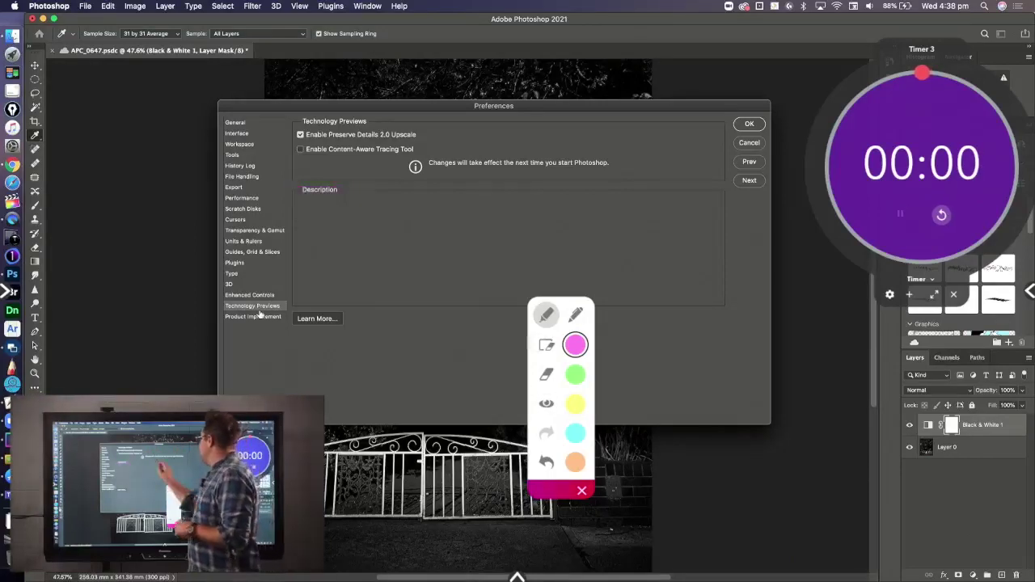
pyautogui.moveTo(301, 134); pyautogui.dragTo(442, 131)
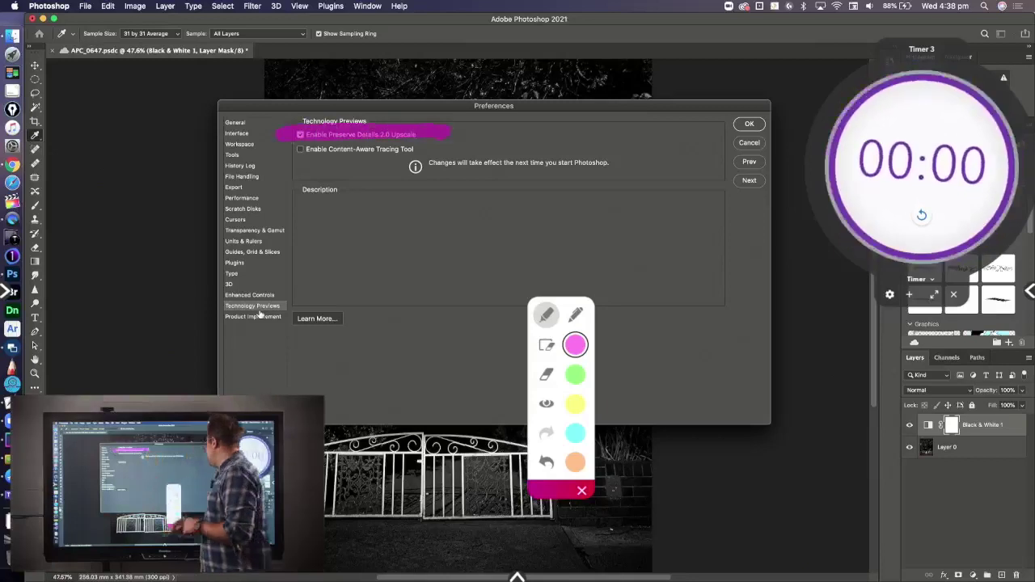
pyautogui.click(958, 295)
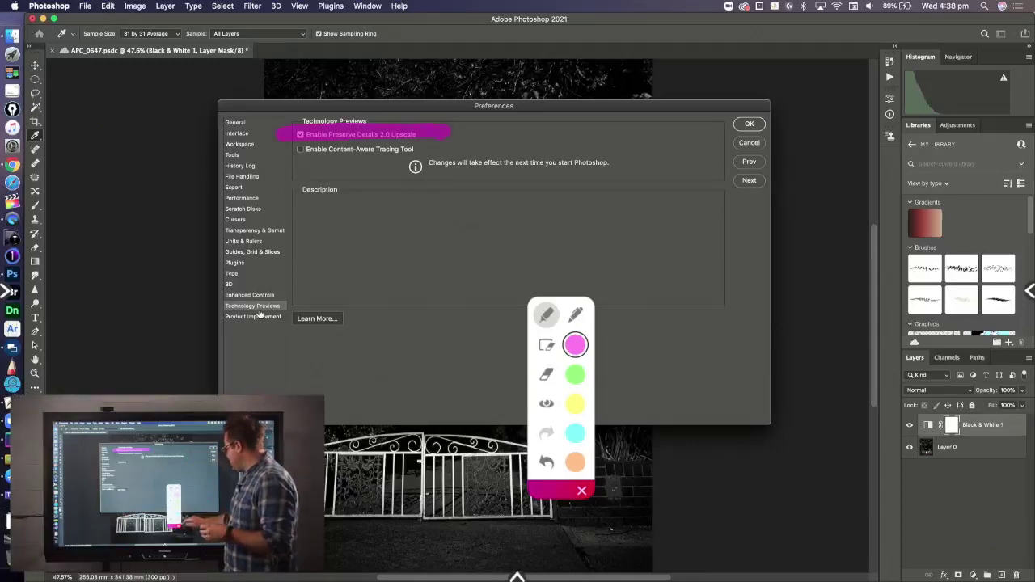
pyautogui.click(582, 490)
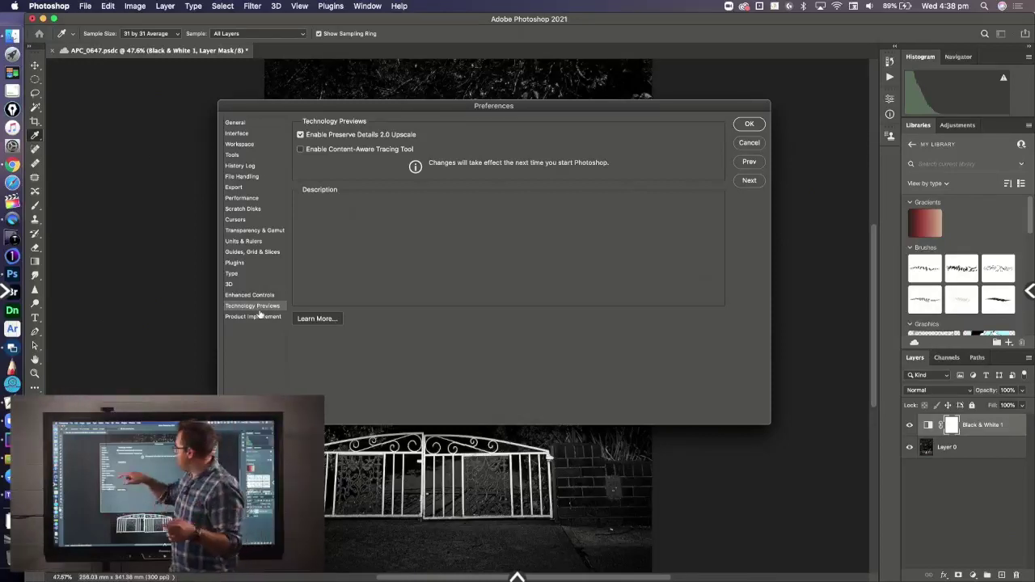
# - Set the history log's edit log items to Detailed and accept the preferences
pyautogui.click(254, 166)
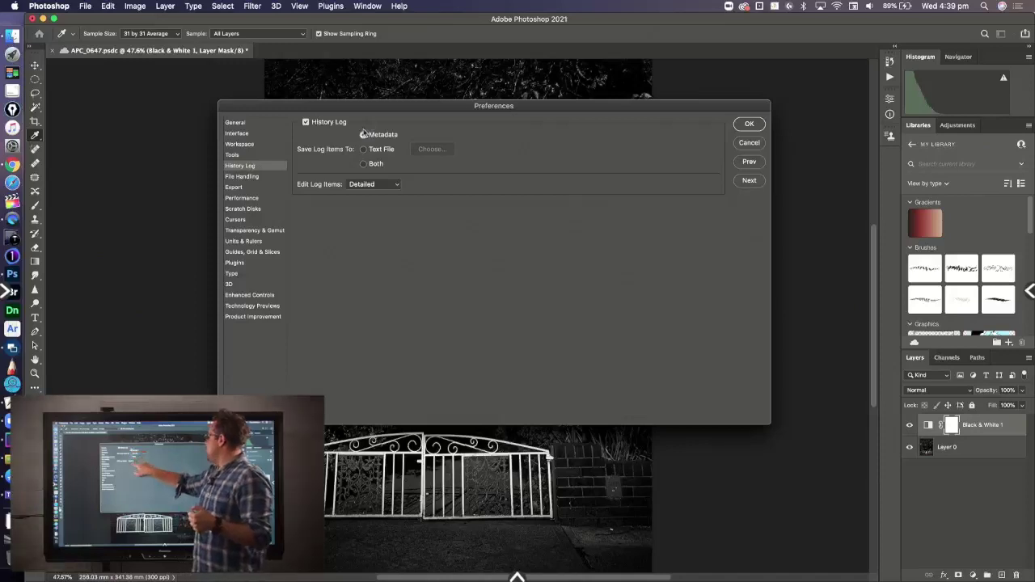
pyautogui.click(376, 184)
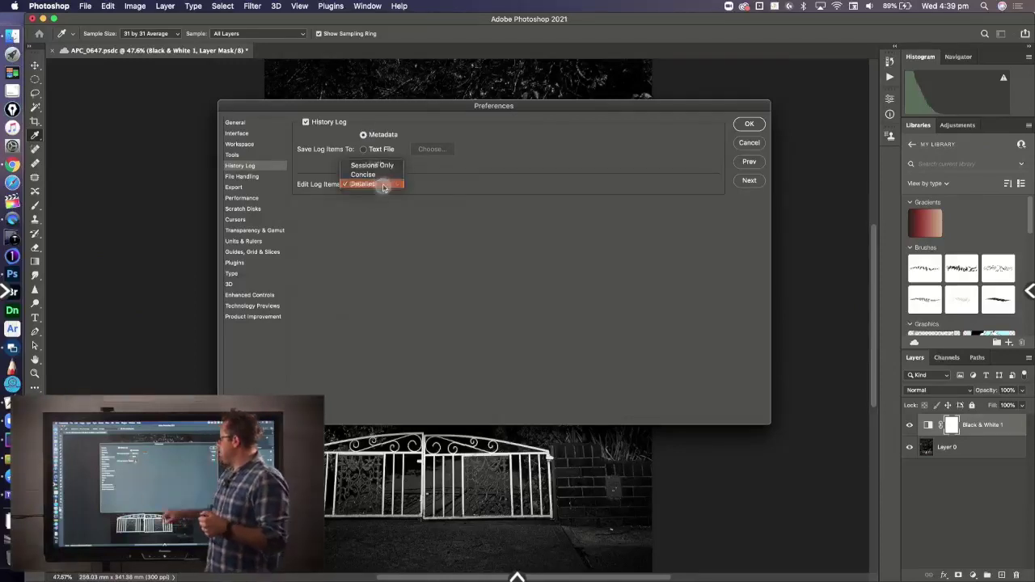
pyautogui.click(384, 184)
pyautogui.click(749, 124)
pyautogui.press('b')
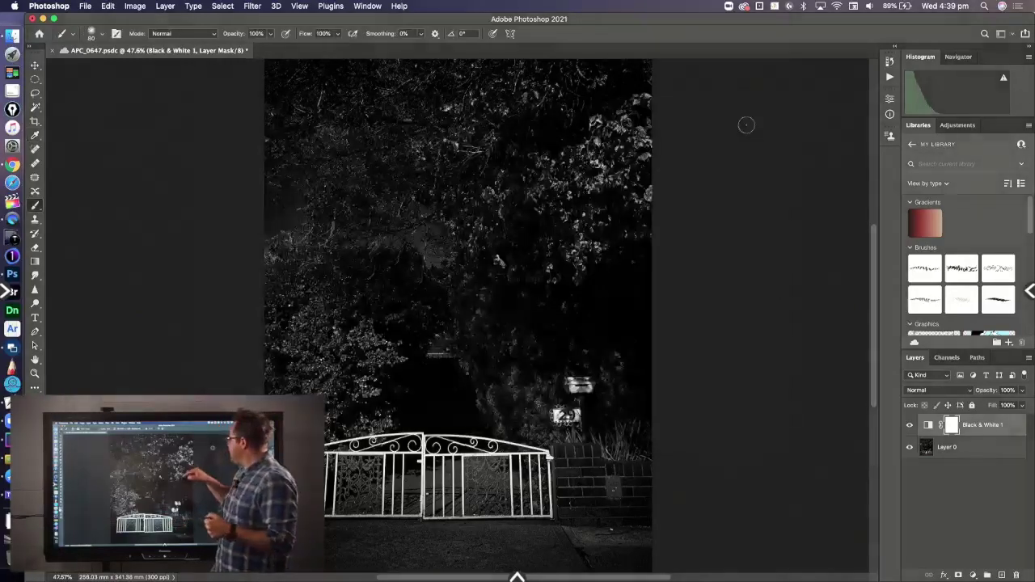